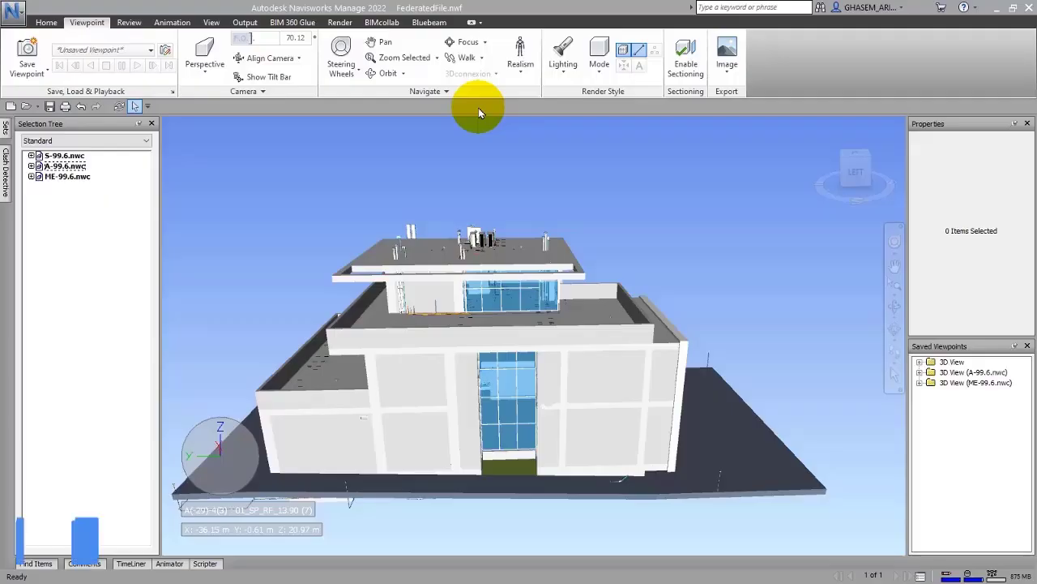
# Step: Switch navigation to Fly and fly in close to the orange pipes beside the facade column
pyautogui.click(482, 59)
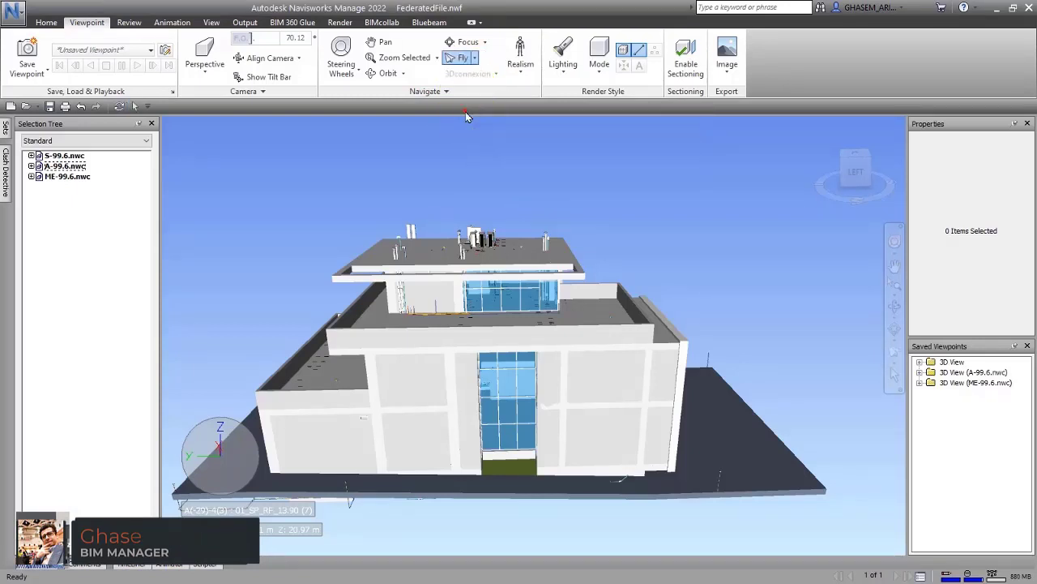
pyautogui.moveTo(450, 261); pyautogui.dragTo(444, 298)
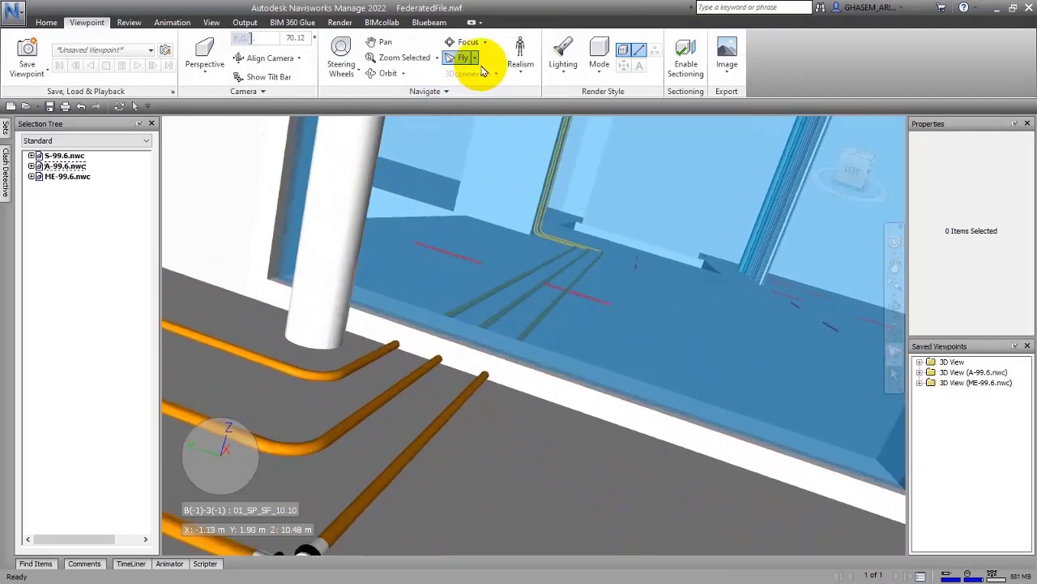
# Step: Go to the whole-building Home view and walk around to face the building's front corner
pyautogui.click(869, 166)
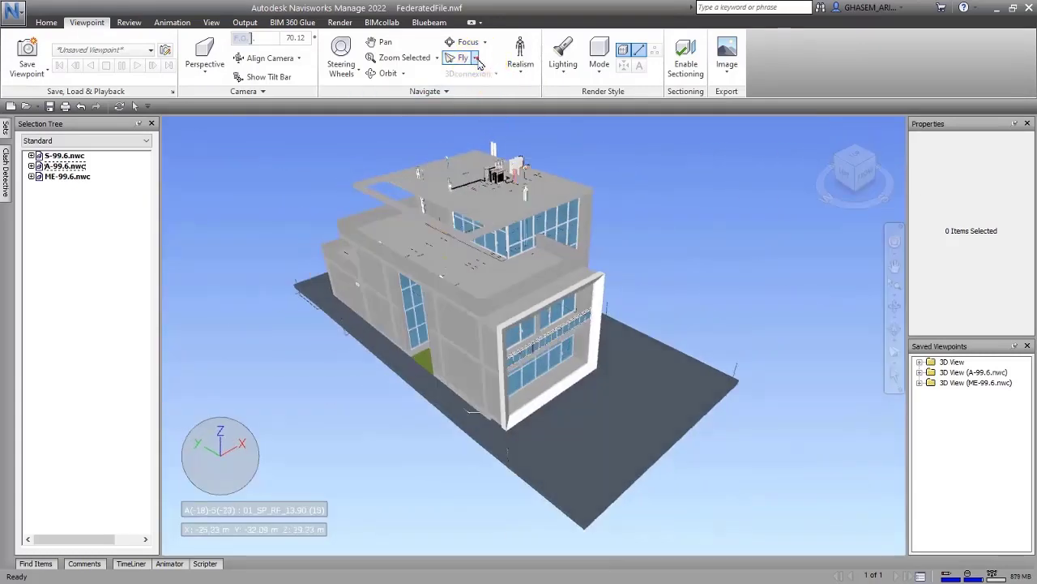
pyautogui.moveTo(572, 387); pyautogui.dragTo(590, 375)
pyautogui.moveTo(571, 311); pyautogui.dragTo(516, 211)
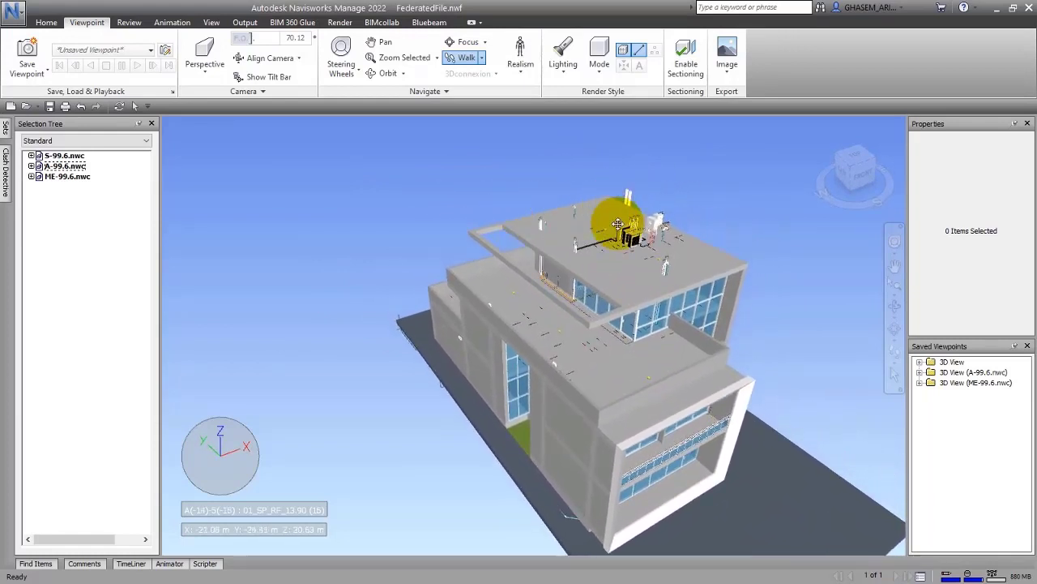
pyautogui.moveTo(622, 330); pyautogui.dragTo(529, 220)
# Step: Walk up to the glazed lower floor and into the ground-floor interior
pyautogui.moveTo(532, 316); pyautogui.dragTo(593, 408)
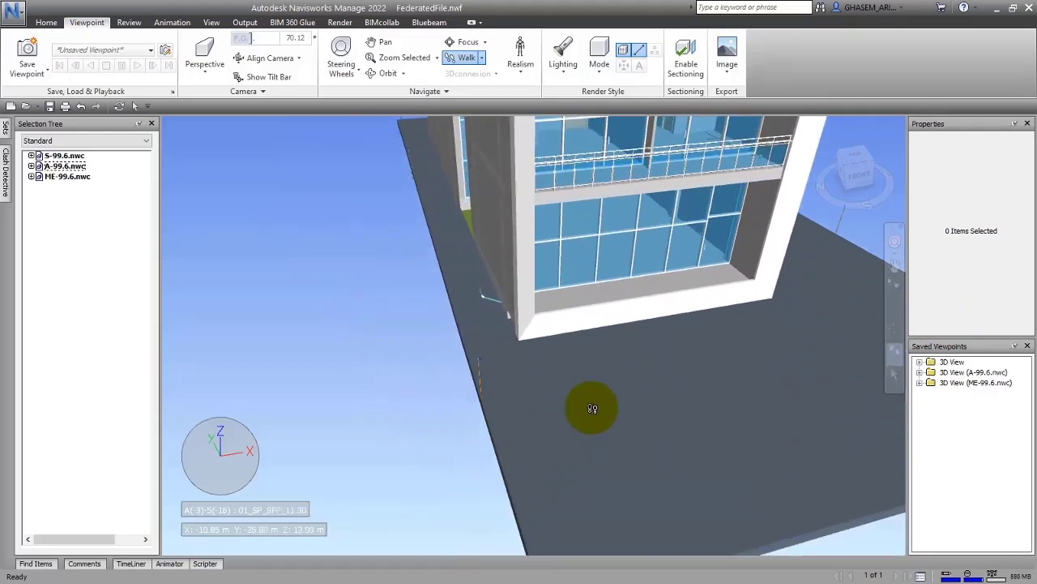
pyautogui.moveTo(622, 222); pyautogui.dragTo(608, 257)
pyautogui.moveTo(639, 355); pyautogui.dragTo(661, 512)
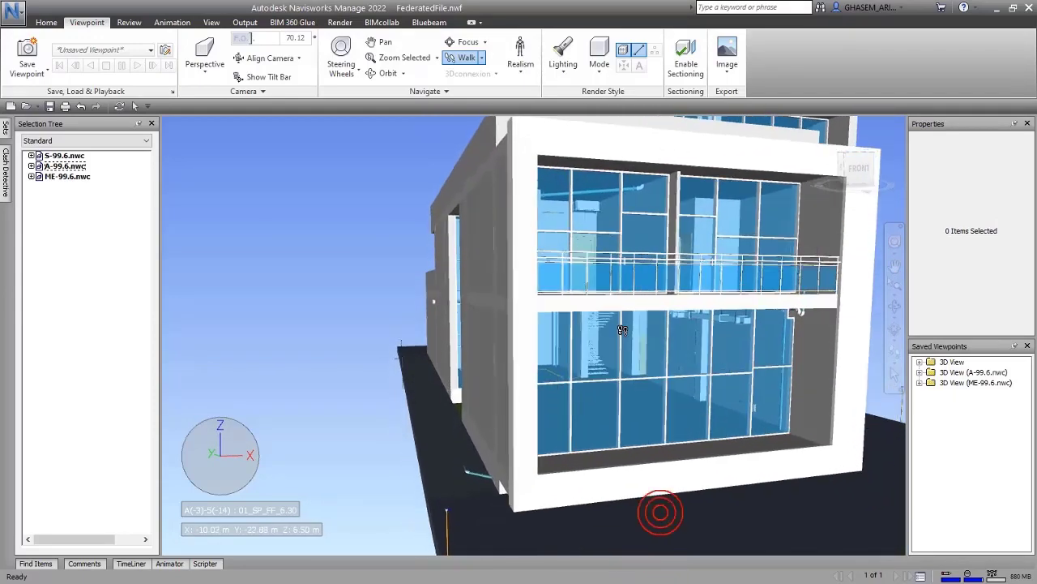
pyautogui.moveTo(622, 329); pyautogui.dragTo(588, 223)
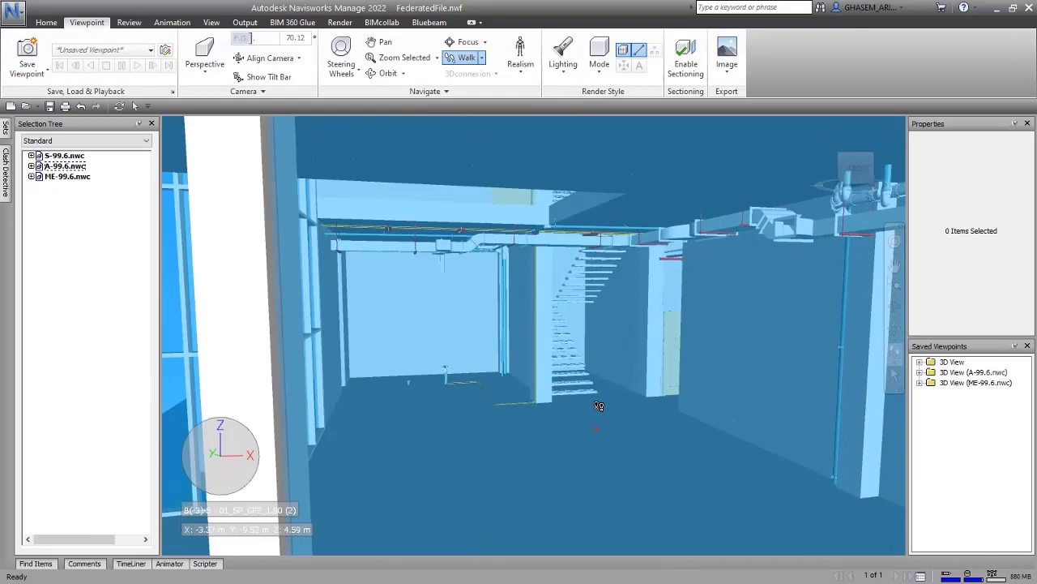
# Step: Walk deeper into the ground floor toward the staircase, reselecting Walk after a brief pan
pyautogui.moveTo(599, 405); pyautogui.dragTo(588, 296)
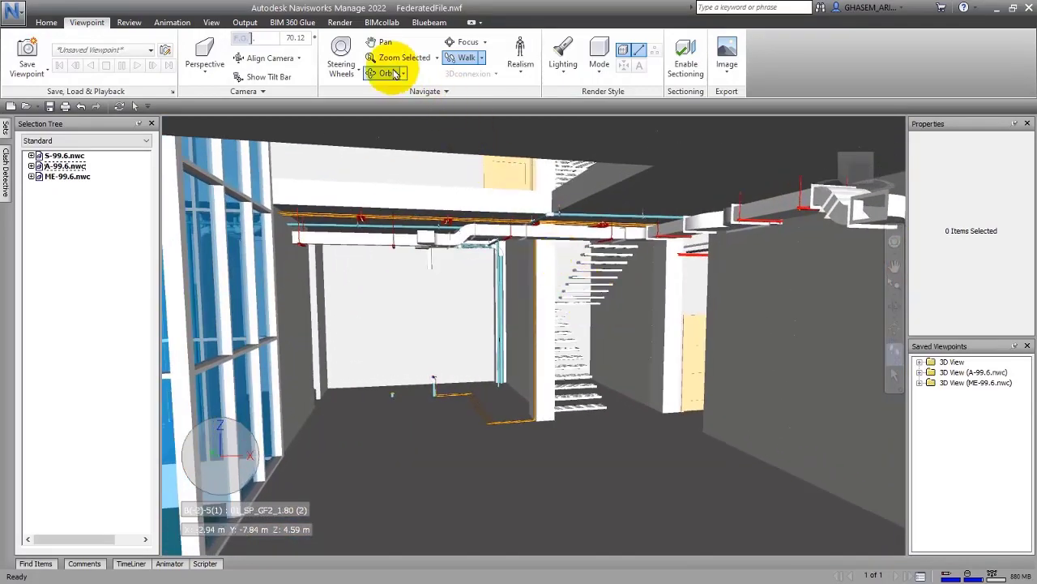
pyautogui.moveTo(483, 283)
pyautogui.mouseDown()
pyautogui.moveTo(475, 255)
pyautogui.moveTo(473, 270)
pyautogui.mouseUp()
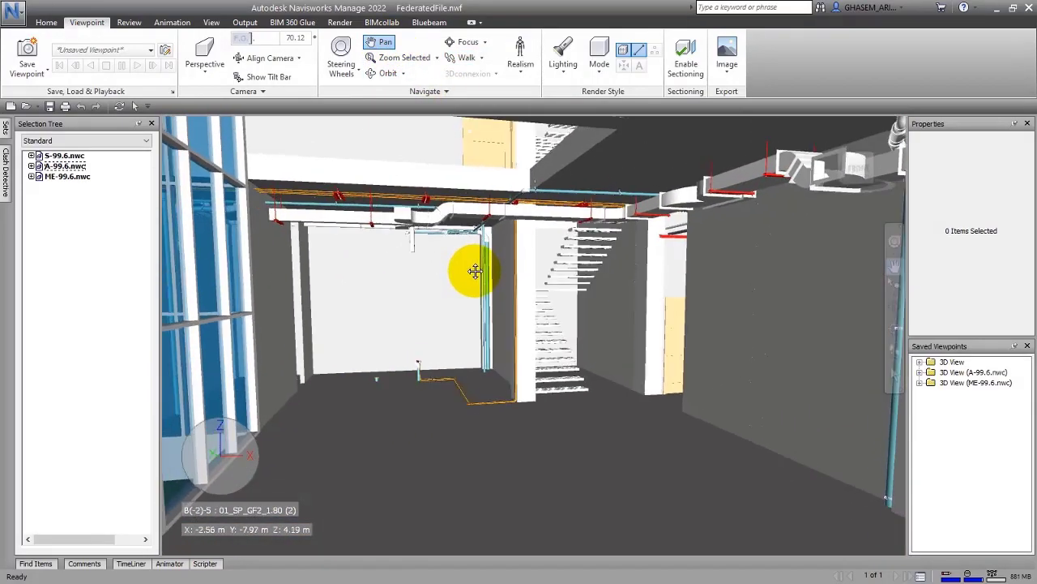
pyautogui.click(466, 69)
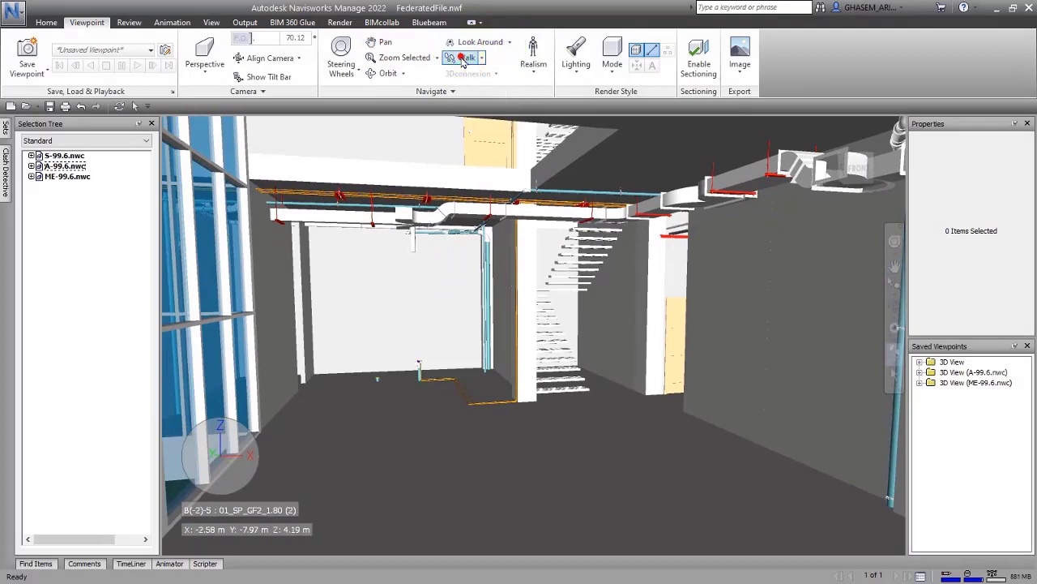
pyautogui.moveTo(553, 510); pyautogui.dragTo(510, 405)
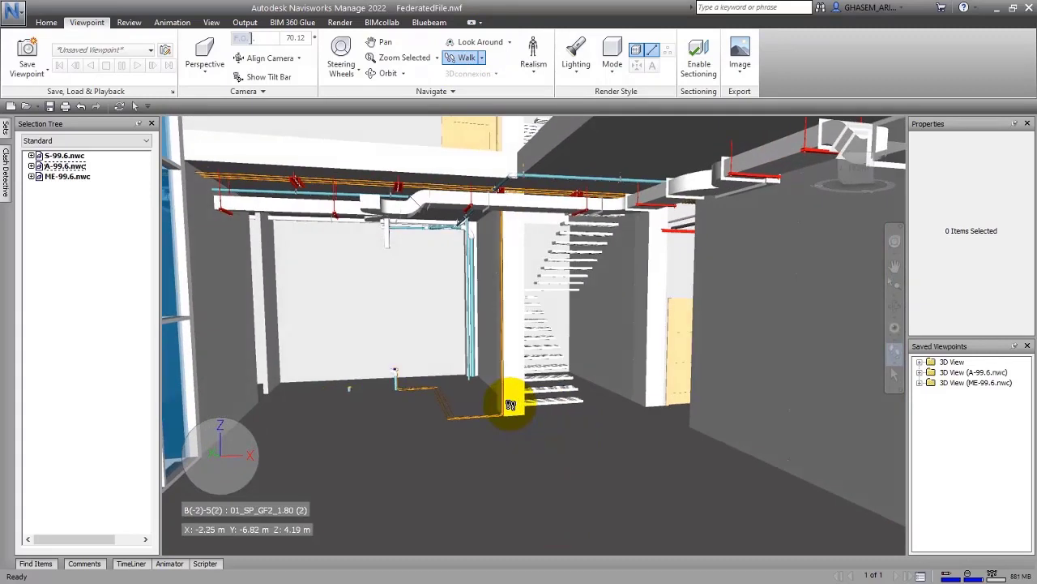
pyautogui.moveTo(602, 435); pyautogui.dragTo(582, 384)
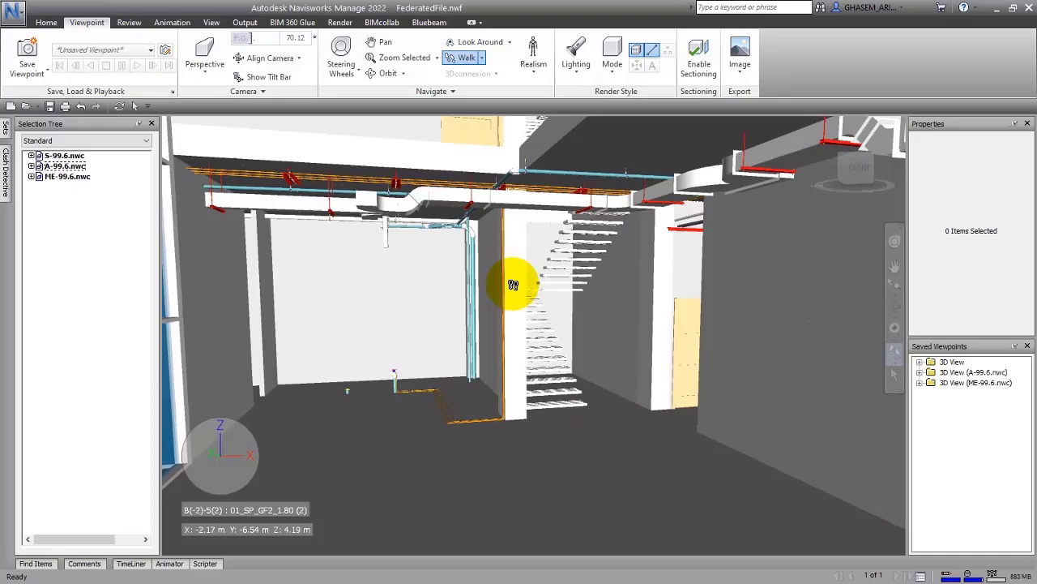
pyautogui.moveTo(513, 284); pyautogui.dragTo(504, 171)
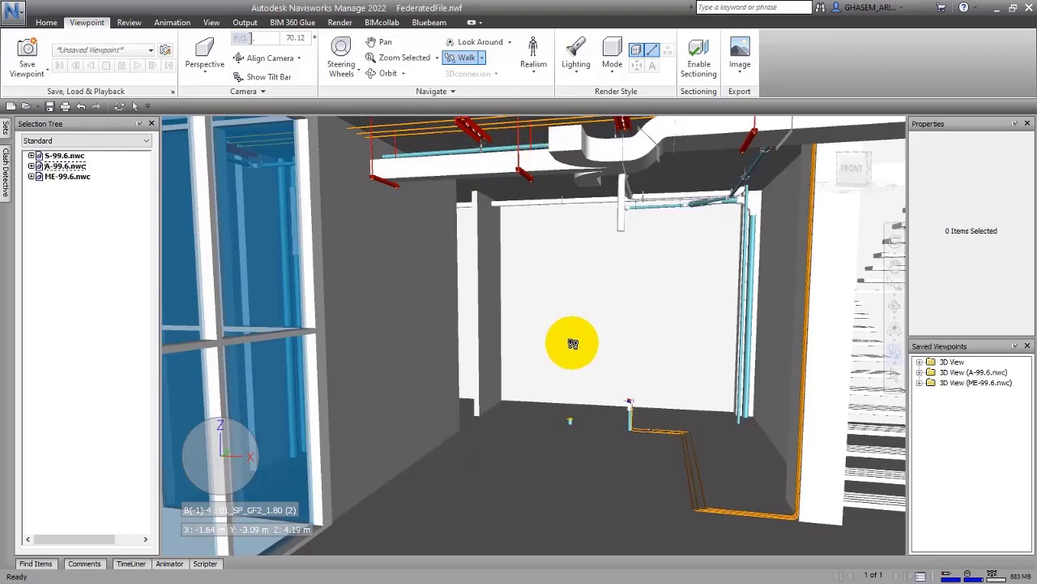
# Step: Tilt the view with the mouse wheel to face the white wall beneath the ceiling ducts
pyautogui.scroll(8, 576, 376)
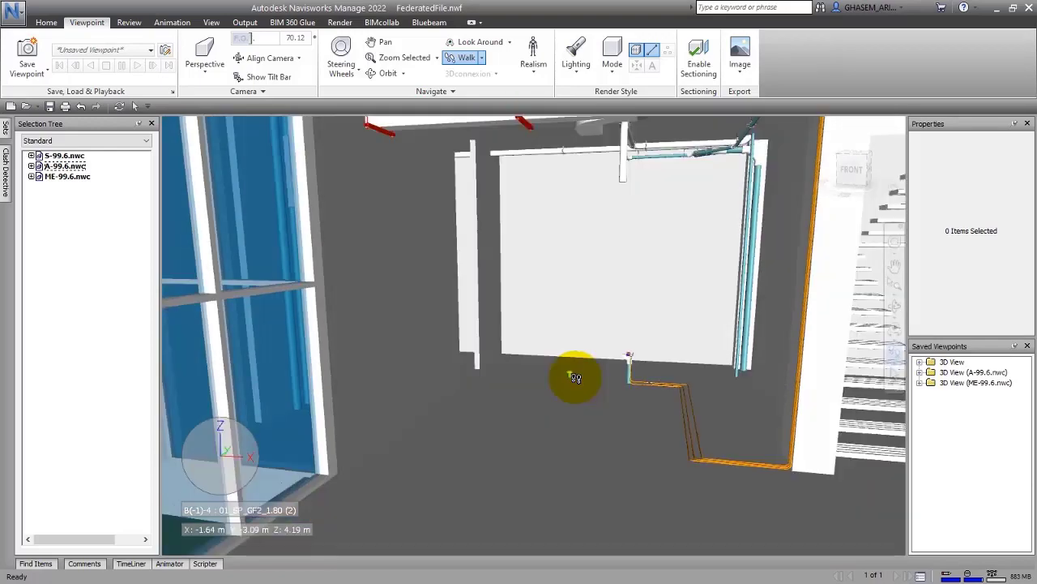
pyautogui.scroll(-10, 573, 379)
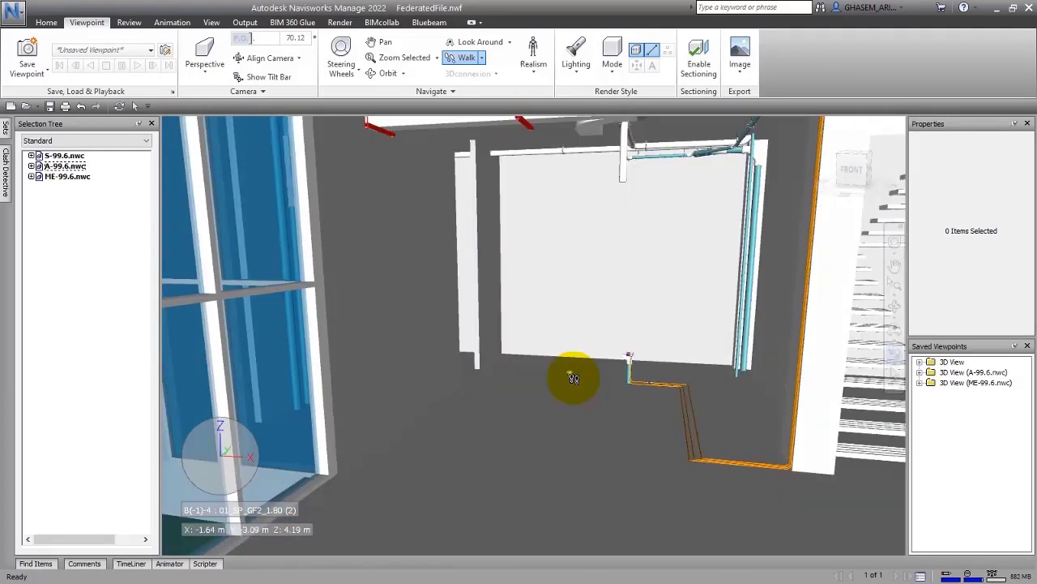
pyautogui.scroll(6, 573, 379)
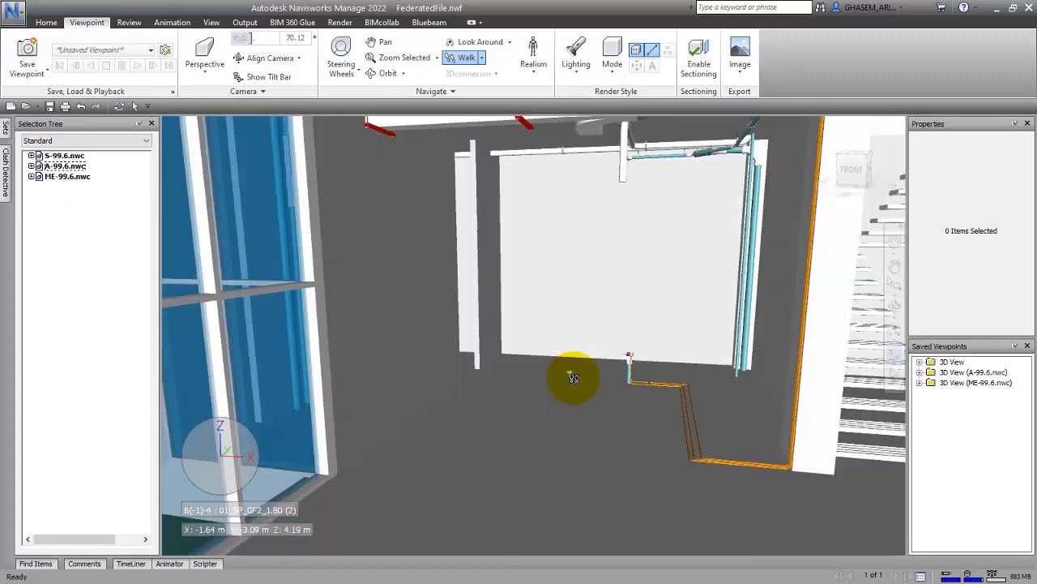
pyautogui.scroll(2, 574, 378)
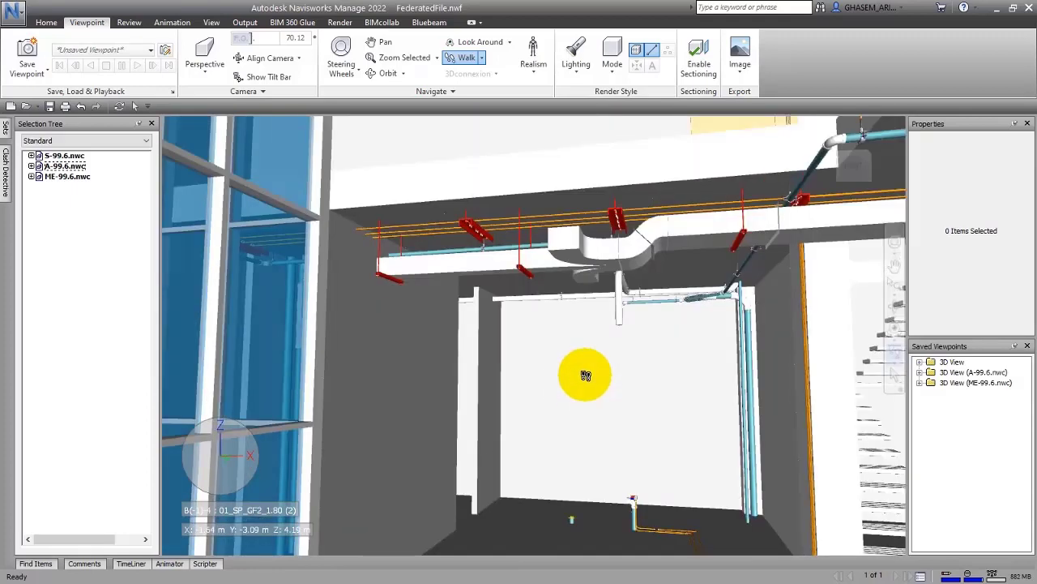
pyautogui.scroll(3, 585, 375)
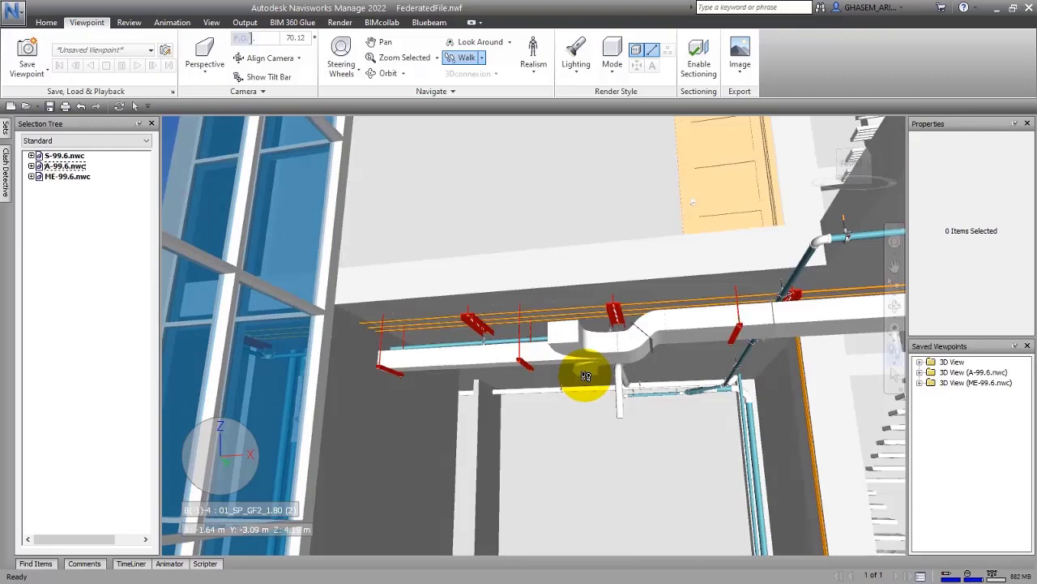
pyautogui.scroll(-3, 585, 376)
pyautogui.scroll(-2, 585, 375)
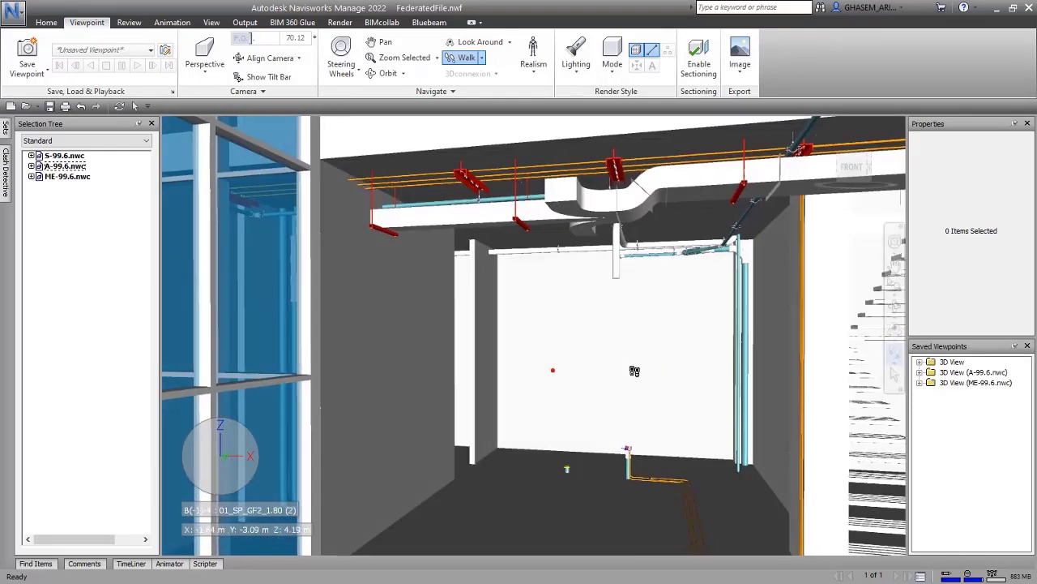
# Step: Walk around the open-tread staircase and door, ending facing the stairs
pyautogui.moveTo(635, 370); pyautogui.dragTo(764, 501)
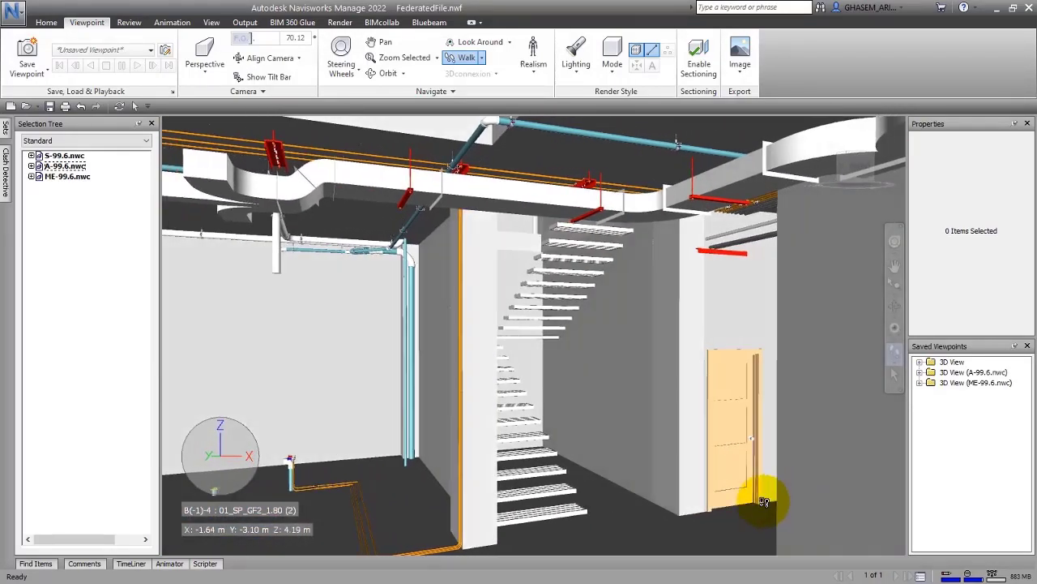
pyautogui.moveTo(742, 404); pyautogui.dragTo(702, 484)
pyautogui.moveTo(525, 457); pyautogui.dragTo(527, 436)
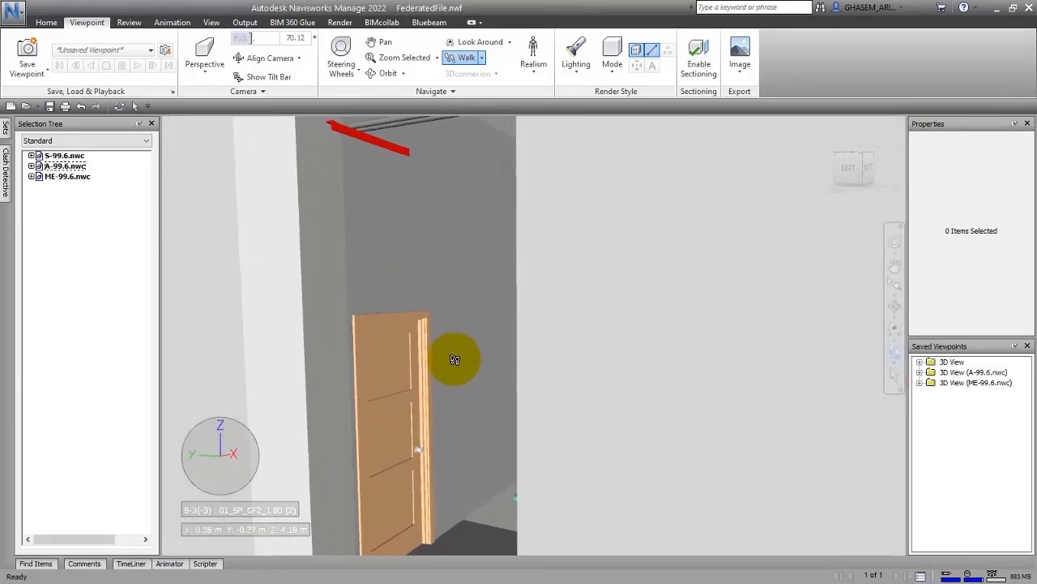
pyautogui.moveTo(508, 381); pyautogui.dragTo(688, 423)
pyautogui.moveTo(565, 394); pyautogui.dragTo(416, 393)
pyautogui.moveTo(514, 435); pyautogui.dragTo(563, 372)
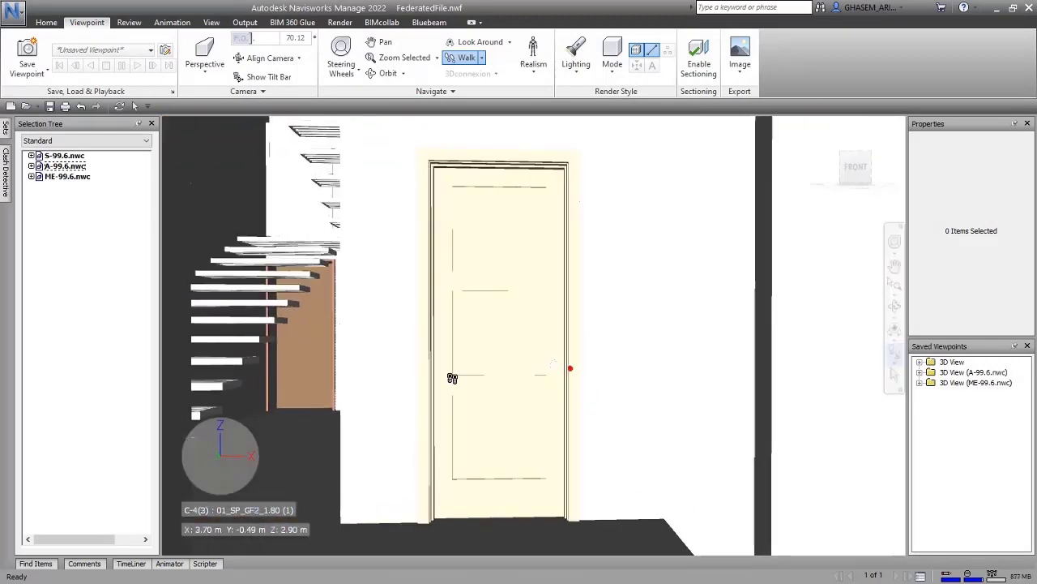
pyautogui.moveTo(453, 378); pyautogui.dragTo(715, 303)
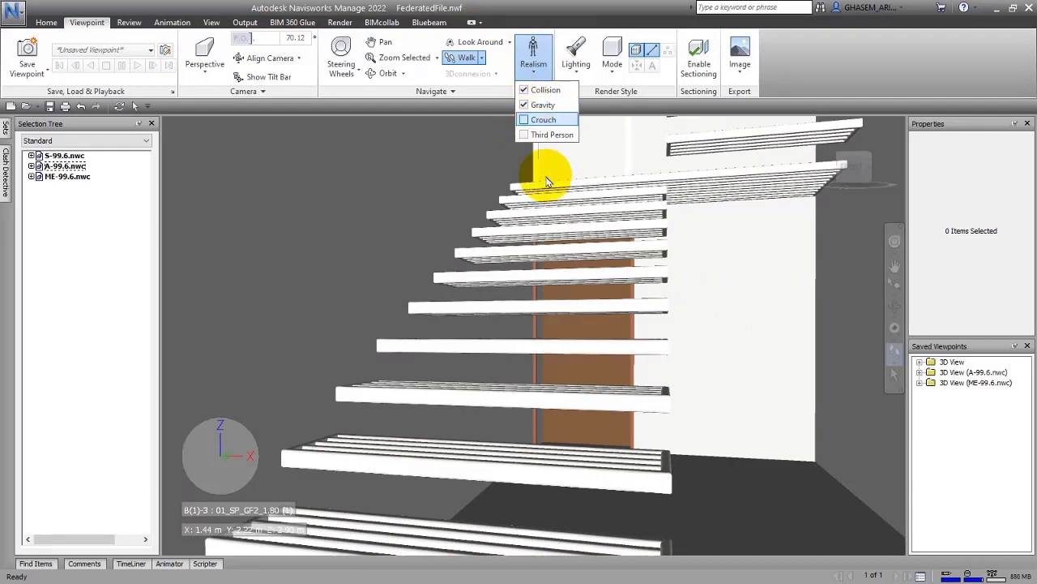
# Step: Turn on the third-person avatar and walk it up the stairs to upper level 7.60
pyautogui.moveTo(542, 310); pyautogui.dragTo(544, 123)
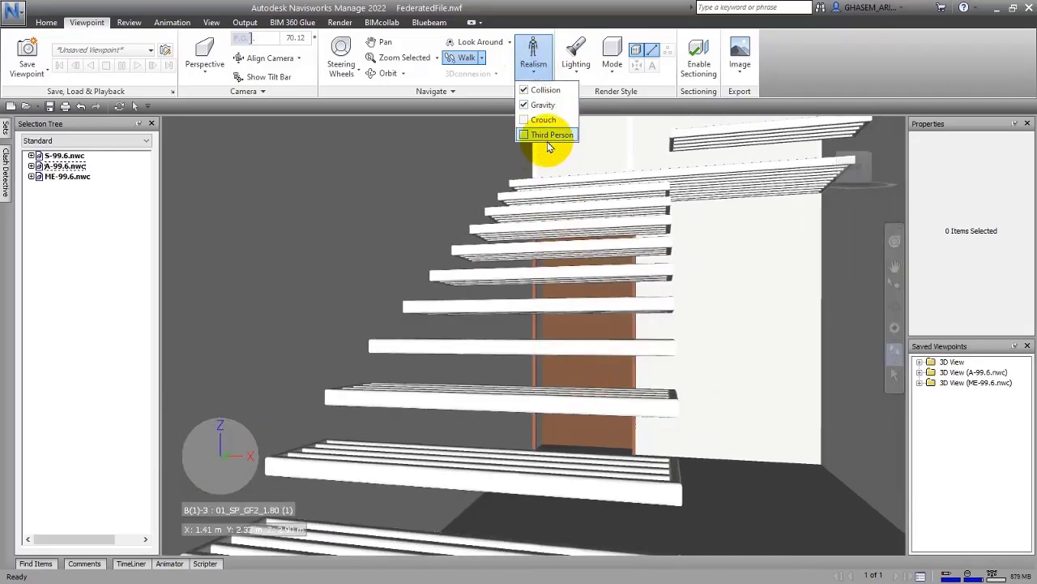
pyautogui.click(524, 135)
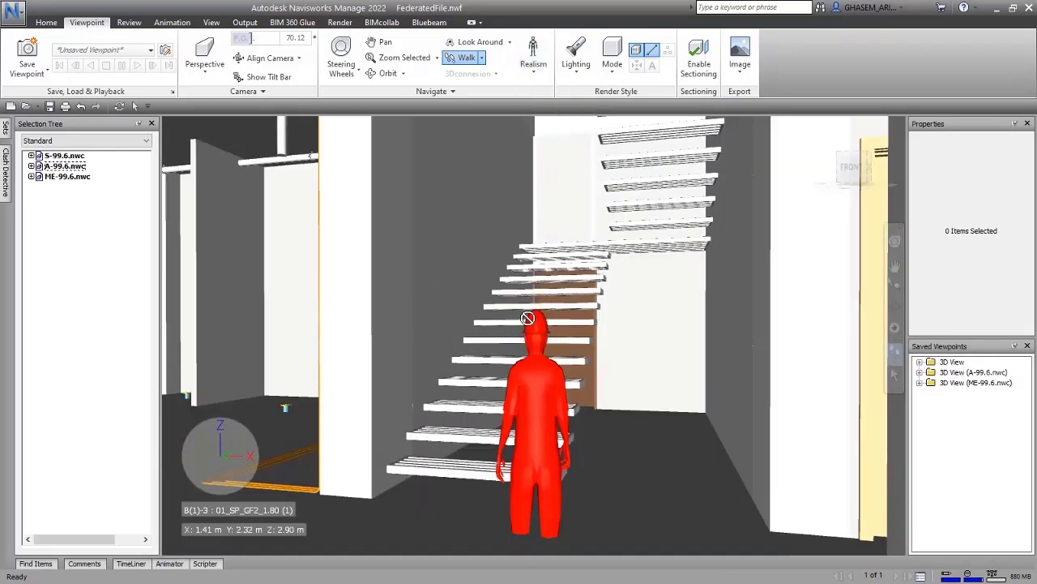
pyautogui.moveTo(528, 317); pyautogui.dragTo(534, 286)
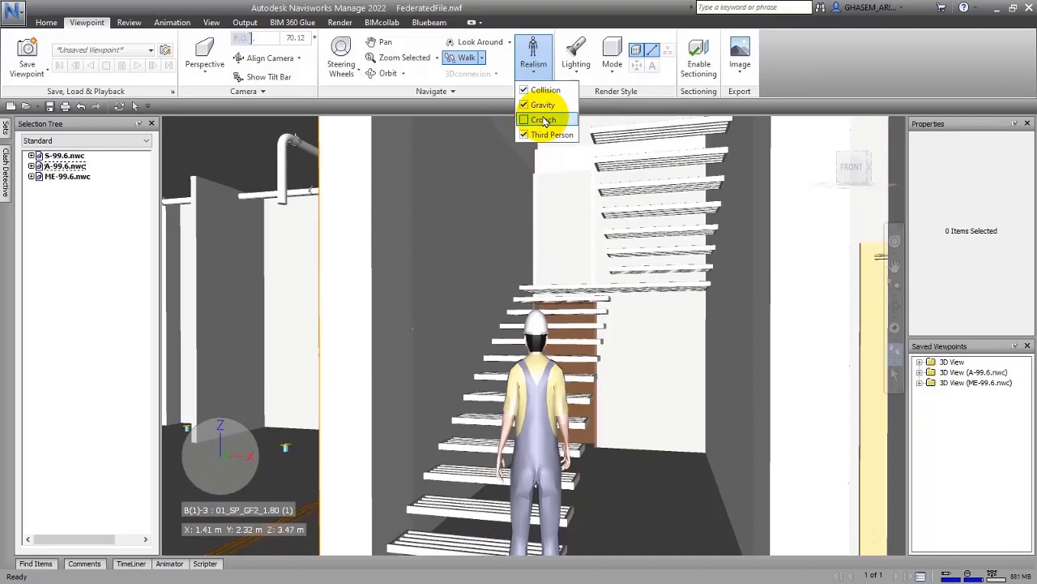
pyautogui.moveTo(527, 410); pyautogui.dragTo(749, 361)
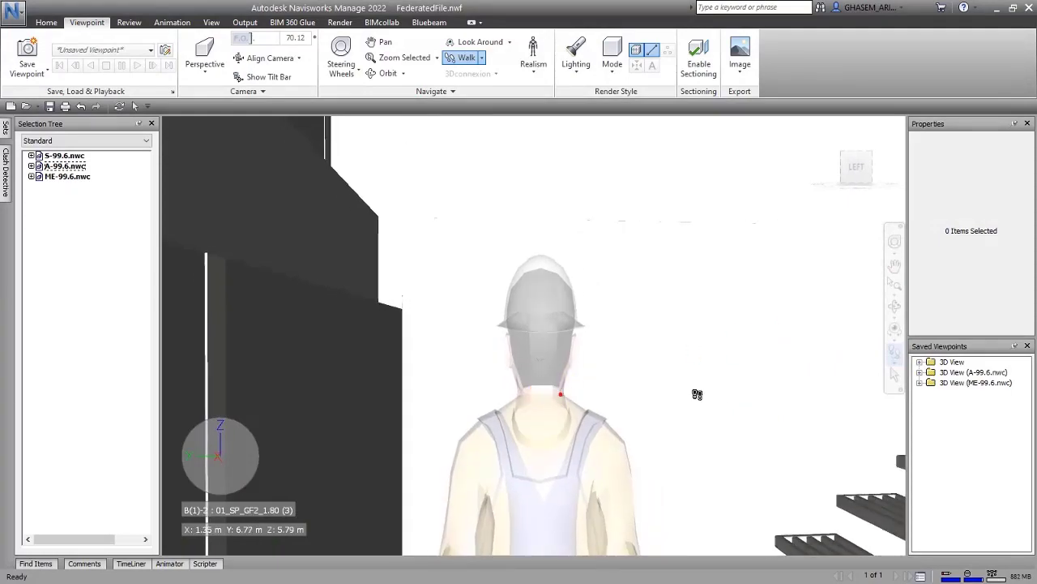
pyautogui.moveTo(697, 395)
pyautogui.mouseDown()
pyautogui.moveTo(744, 394)
pyautogui.moveTo(620, 405)
pyautogui.moveTo(678, 303)
pyautogui.moveTo(616, 385)
pyautogui.moveTo(711, 384)
pyautogui.mouseUp()
pyautogui.moveTo(482, 446); pyautogui.dragTo(623, 321)
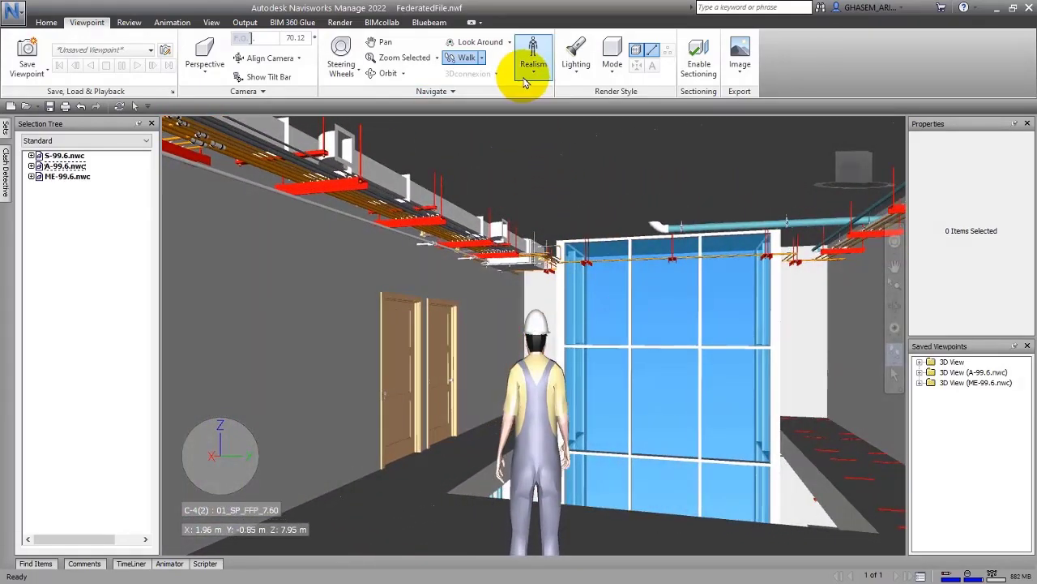
# Step: Hide the avatar and walk in first person to the window-wall corner under the ceiling pipes
pyautogui.click(525, 136)
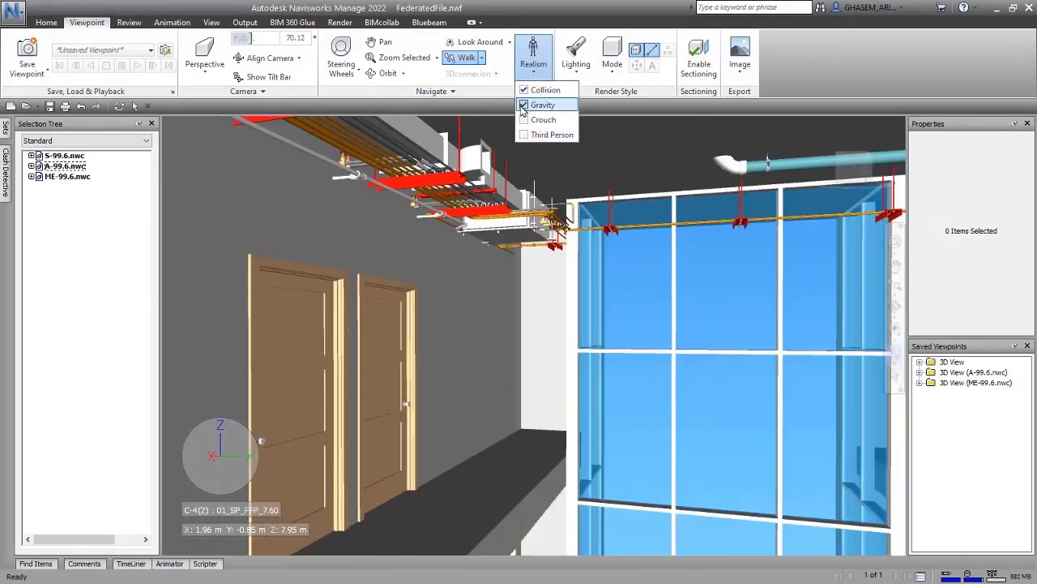
pyautogui.moveTo(589, 273); pyautogui.dragTo(628, 425)
pyautogui.moveTo(658, 330); pyautogui.dragTo(596, 387)
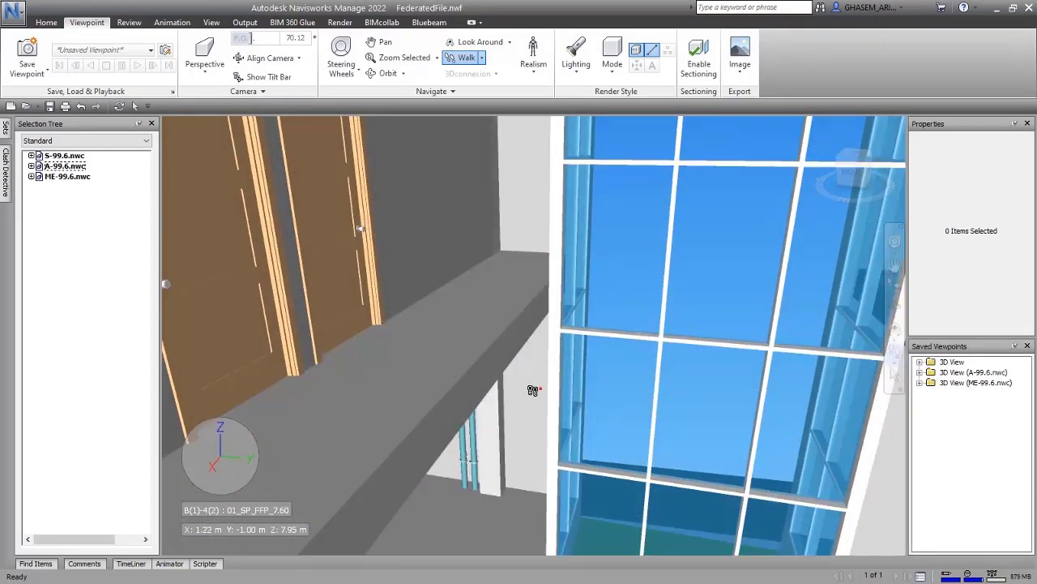
pyautogui.moveTo(532, 390); pyautogui.dragTo(402, 374)
pyautogui.moveTo(334, 392); pyautogui.dragTo(405, 421)
# Step: Fly up toward the ceiling pipes and forward past the interior pipe racks
pyautogui.moveTo(428, 383); pyautogui.dragTo(440, 243)
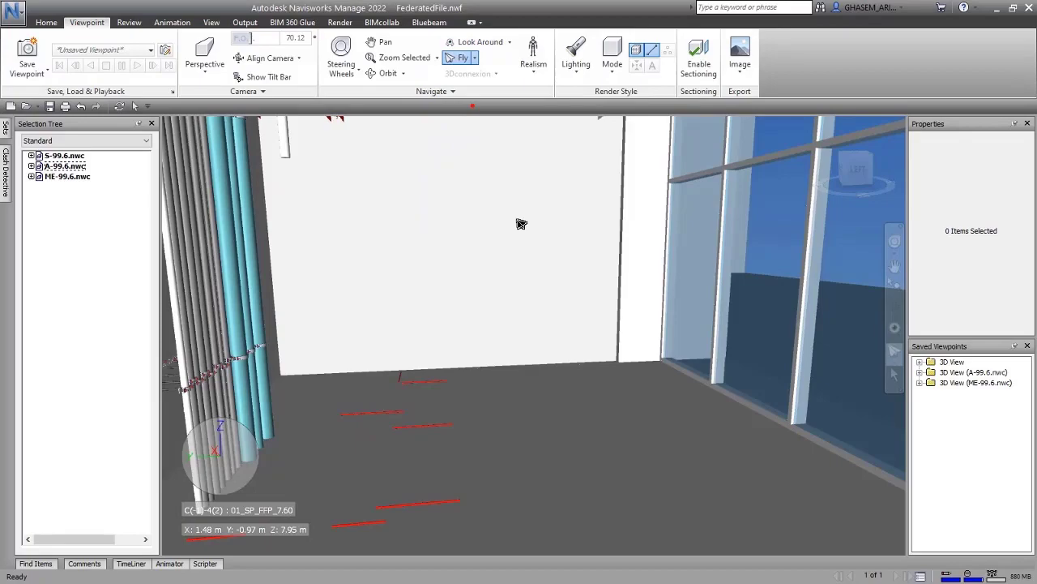
pyautogui.moveTo(521, 224); pyautogui.dragTo(567, 271)
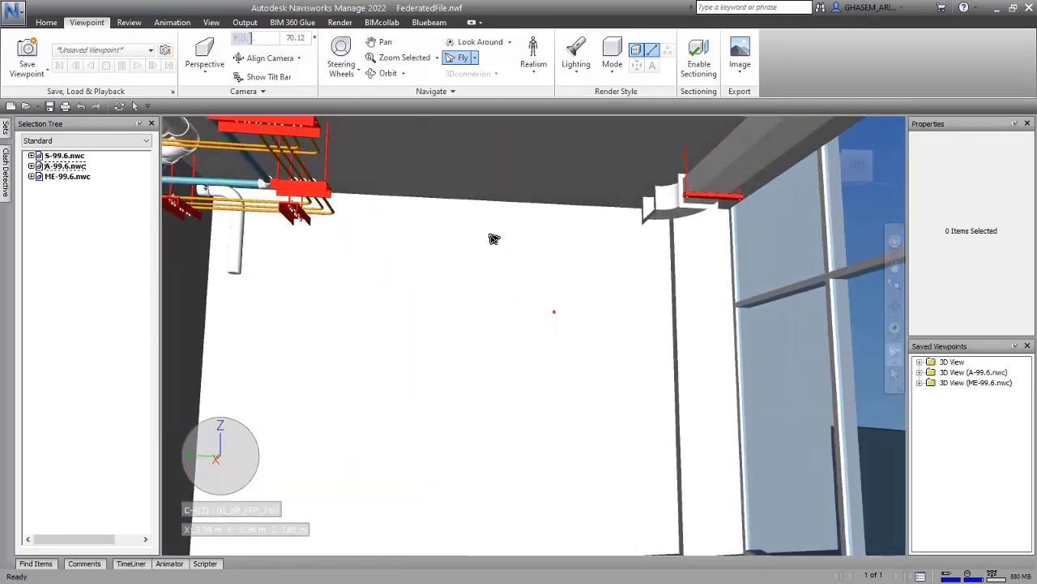
pyautogui.moveTo(494, 239); pyautogui.dragTo(249, 345)
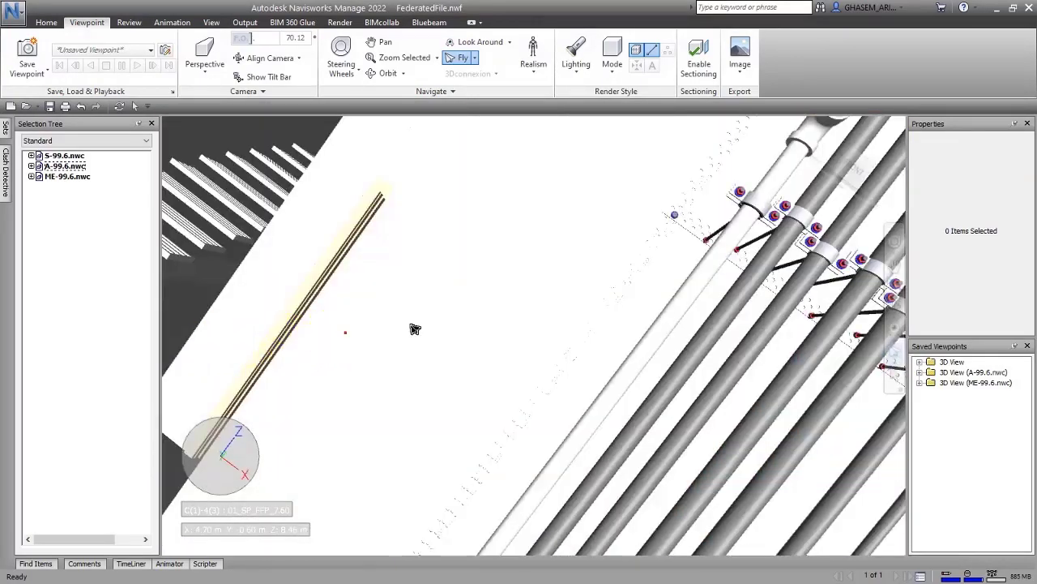
pyautogui.moveTo(538, 330); pyautogui.dragTo(532, 330)
pyautogui.moveTo(394, 277); pyautogui.dragTo(647, 230)
# Step: Return to the whole-building Home view and fly nearer the building
pyautogui.moveTo(825, 145); pyautogui.dragTo(818, 134)
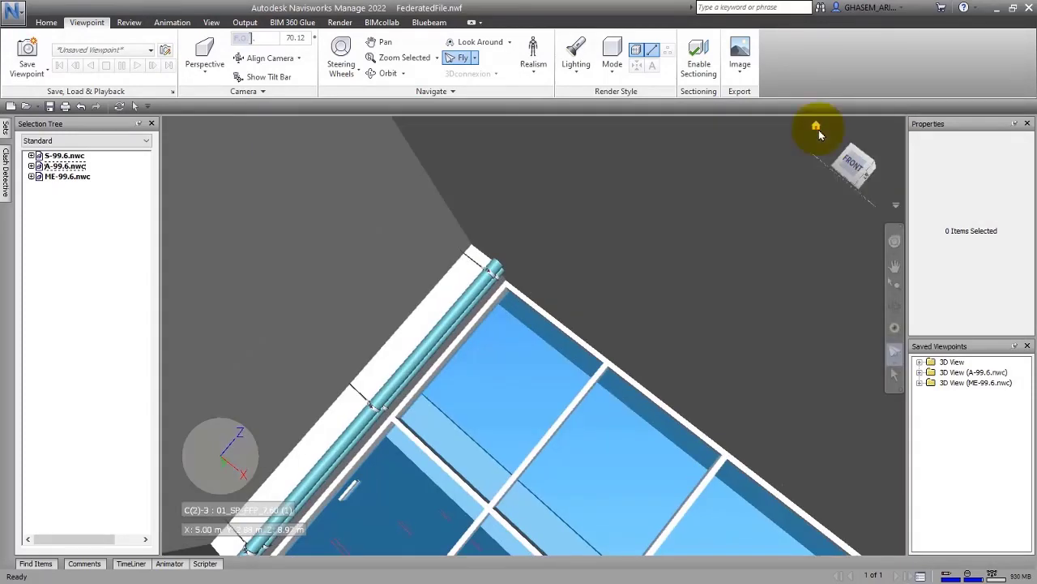
pyautogui.click(816, 128)
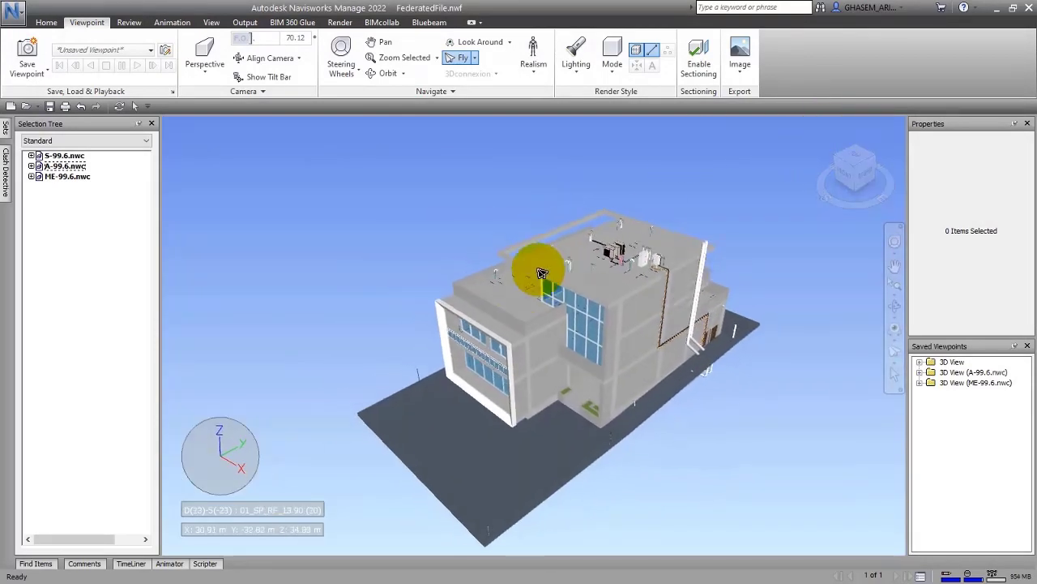
pyautogui.moveTo(542, 273); pyautogui.dragTo(463, 122)
# Step: Expand the Navigate panel to show the Linear and Angular Speed settings
pyautogui.click(454, 92)
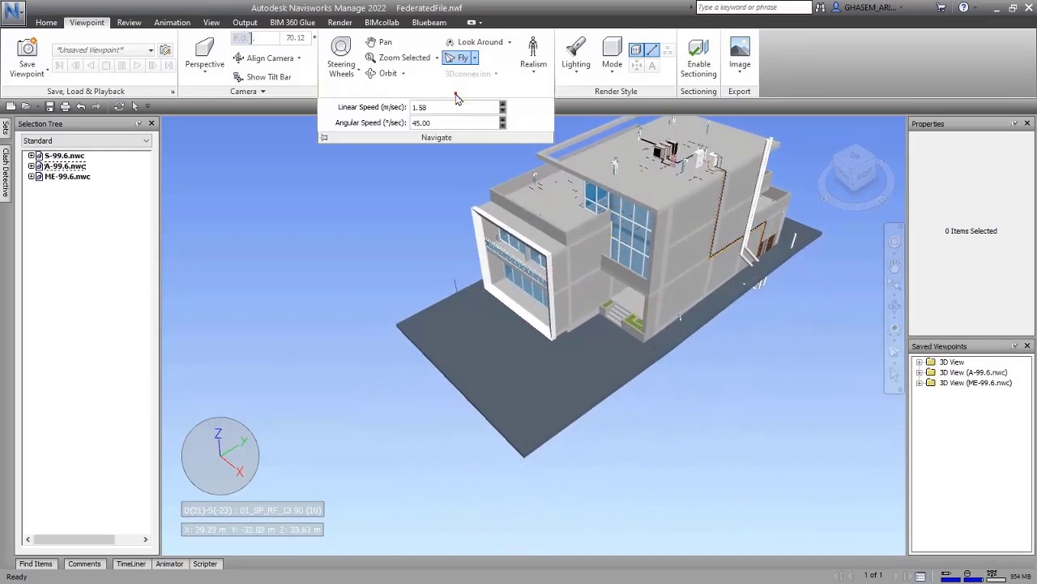
pyautogui.click(330, 132)
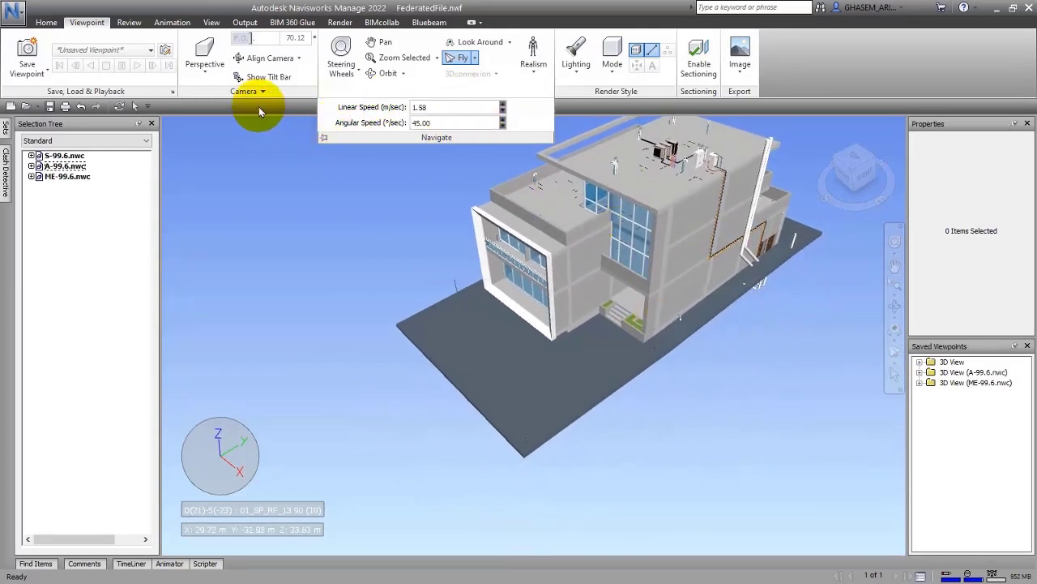
pyautogui.click(439, 94)
pyautogui.click(337, 132)
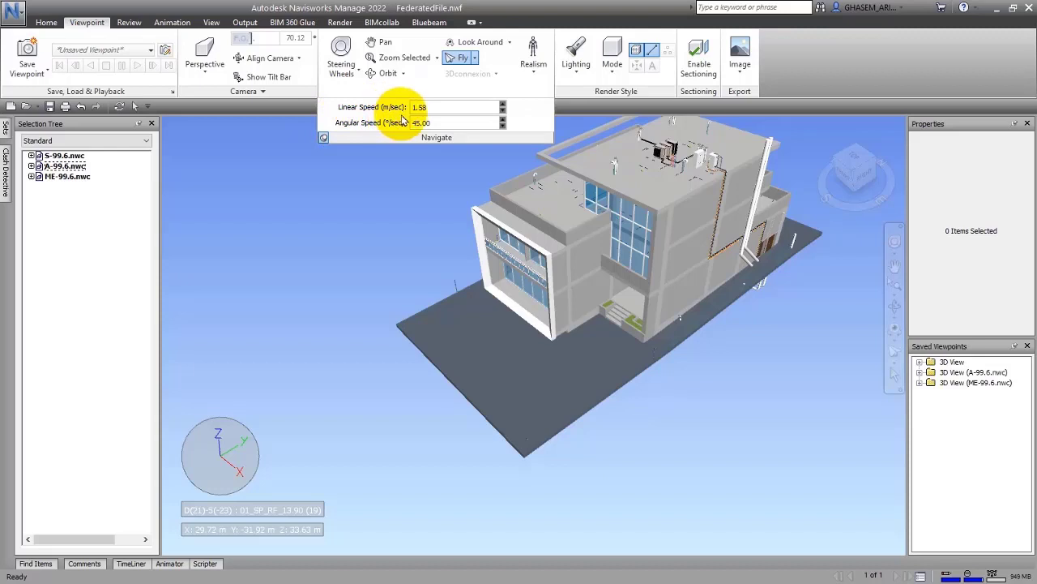
# Step: Switch navigation to Walk and walk around the building to a new angle
pyautogui.click(477, 65)
pyautogui.click(466, 82)
pyautogui.click(481, 64)
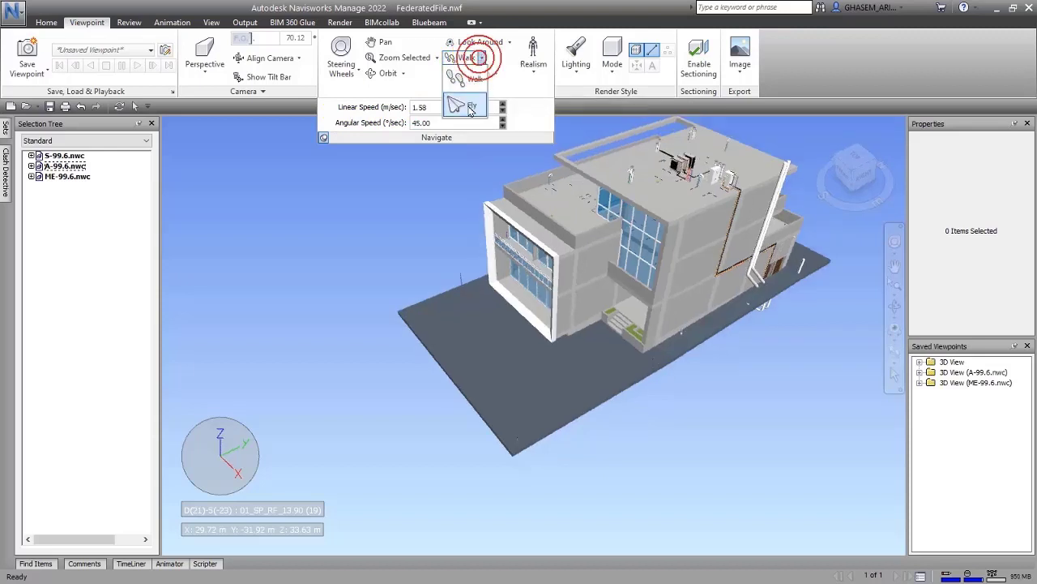
pyautogui.click(464, 105)
pyautogui.click(477, 57)
pyautogui.click(473, 81)
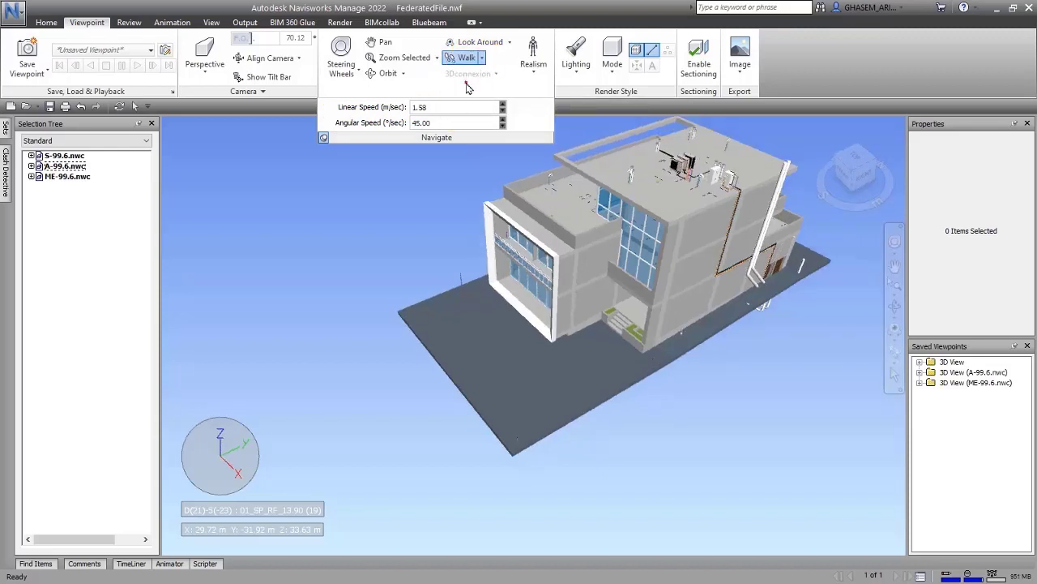
pyautogui.moveTo(628, 348); pyautogui.dragTo(494, 134)
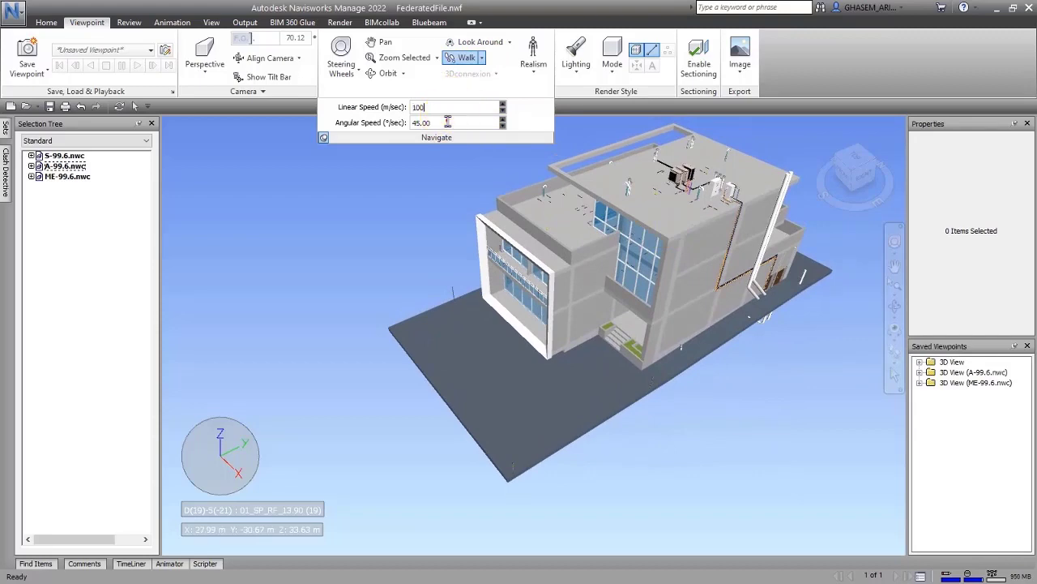
pyautogui.moveTo(583, 412); pyautogui.dragTo(637, 352)
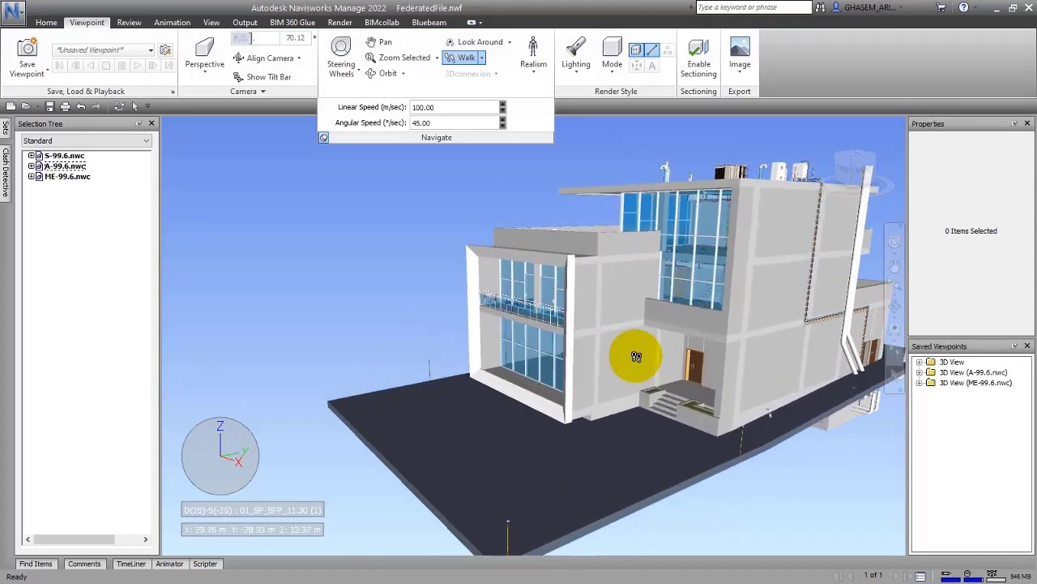
# Step: Return to Select and put the Linear Speed value into editing
pyautogui.click(415, 109)
pyautogui.click(370, 117)
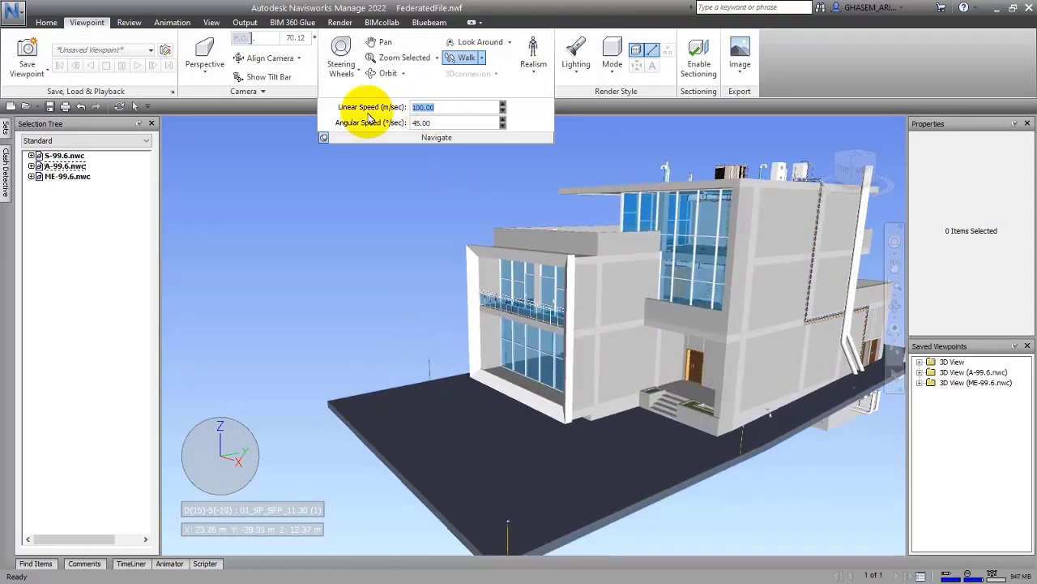
pyautogui.click(134, 106)
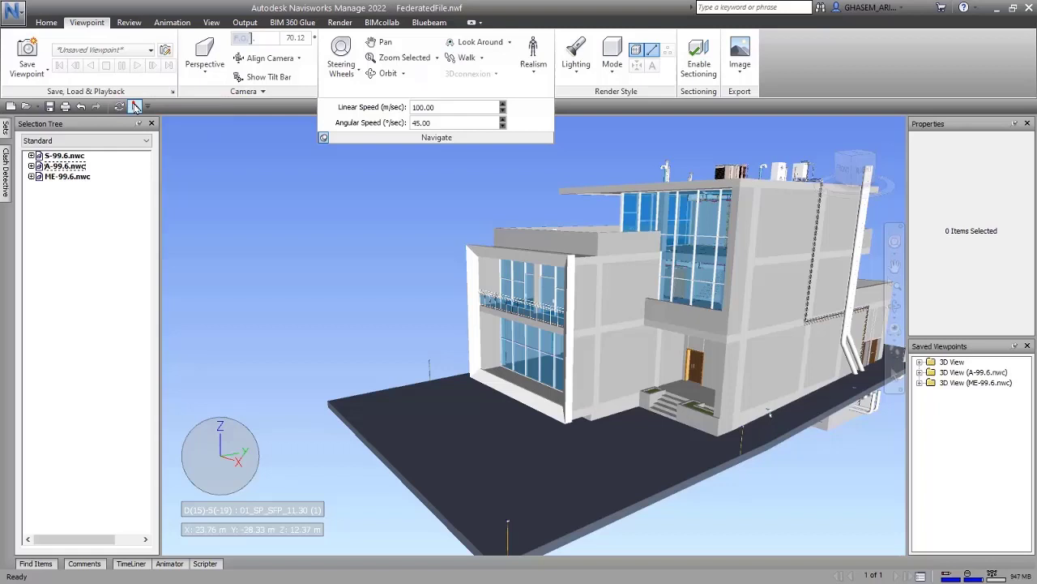
pyautogui.click(441, 107)
# Step: Set Linear Speed to 2 m/s, then walk the camera so the building turns
pyautogui.write('2')
pyautogui.press('Return')
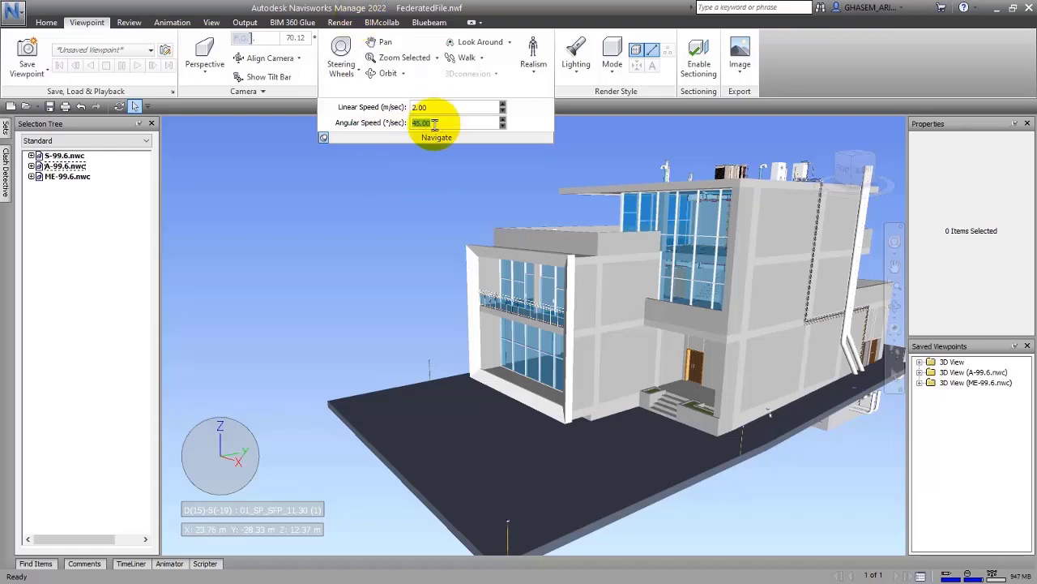
pyautogui.click(466, 57)
pyautogui.moveTo(609, 325); pyautogui.dragTo(843, 308)
# Step: Switch to Fly and fly the camera nearer the building's entrance
pyautogui.click(483, 65)
pyautogui.click(473, 93)
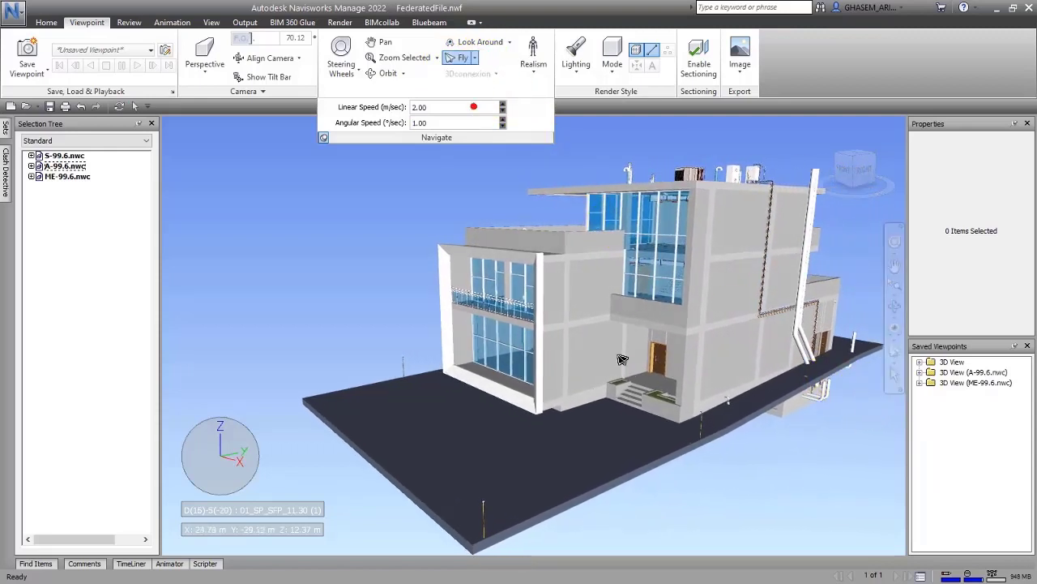
pyautogui.moveTo(623, 360); pyautogui.dragTo(444, 137)
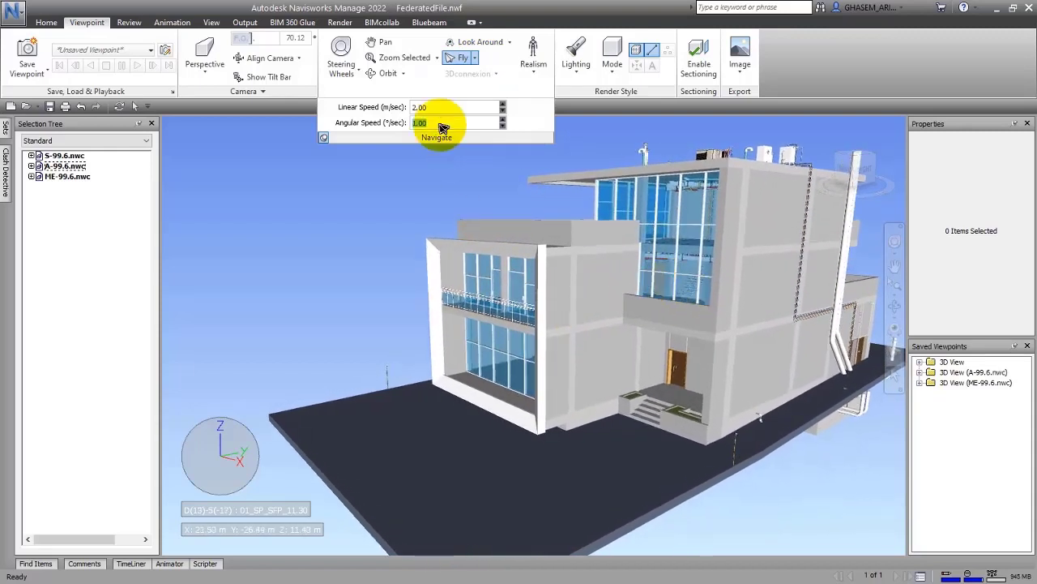
# Step: Re-enter Fly and fly so the building swings to the right
pyautogui.click(135, 106)
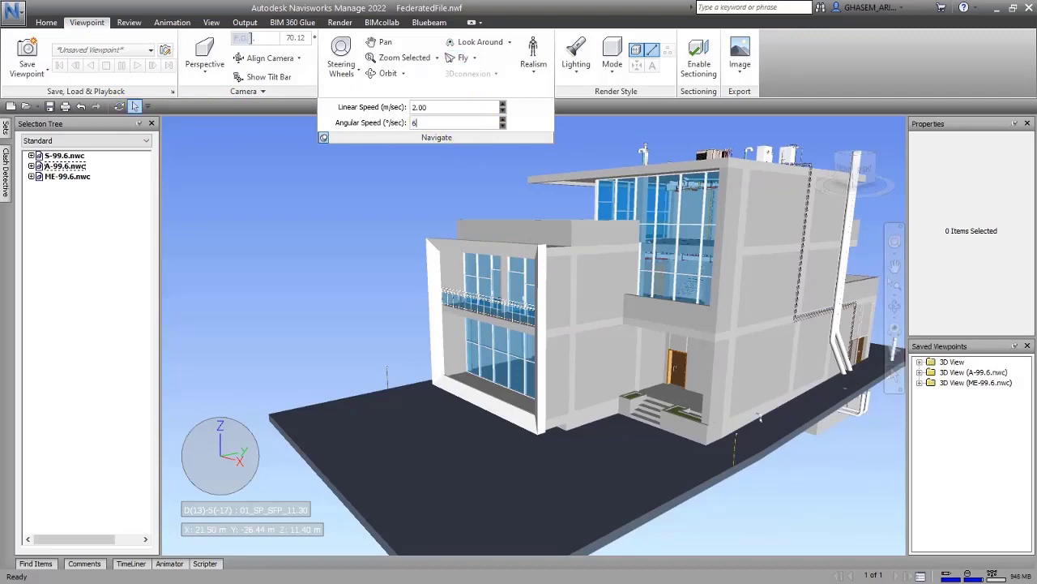
pyautogui.click(462, 58)
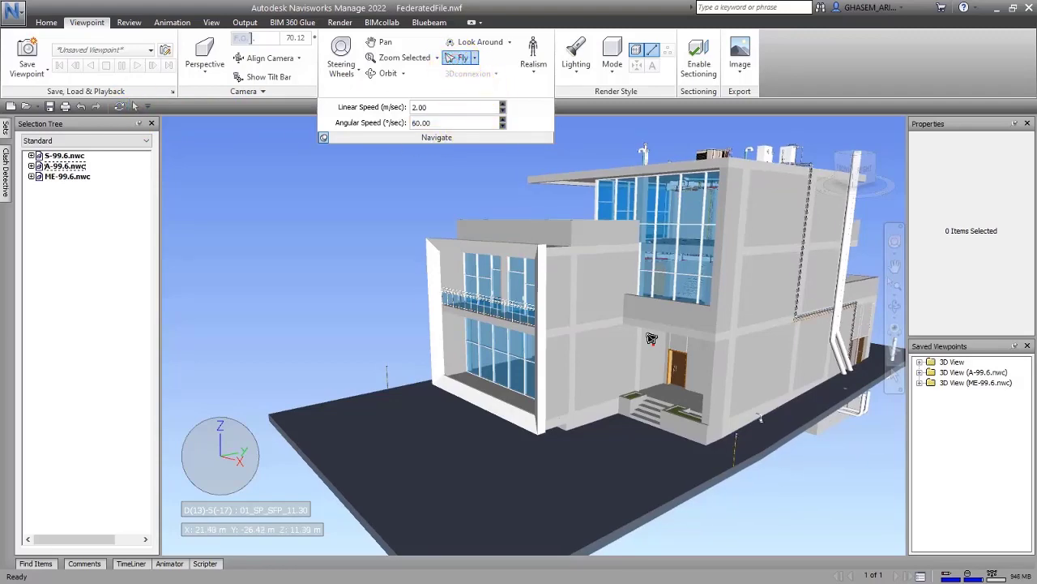
pyautogui.moveTo(531, 369); pyautogui.dragTo(797, 352)
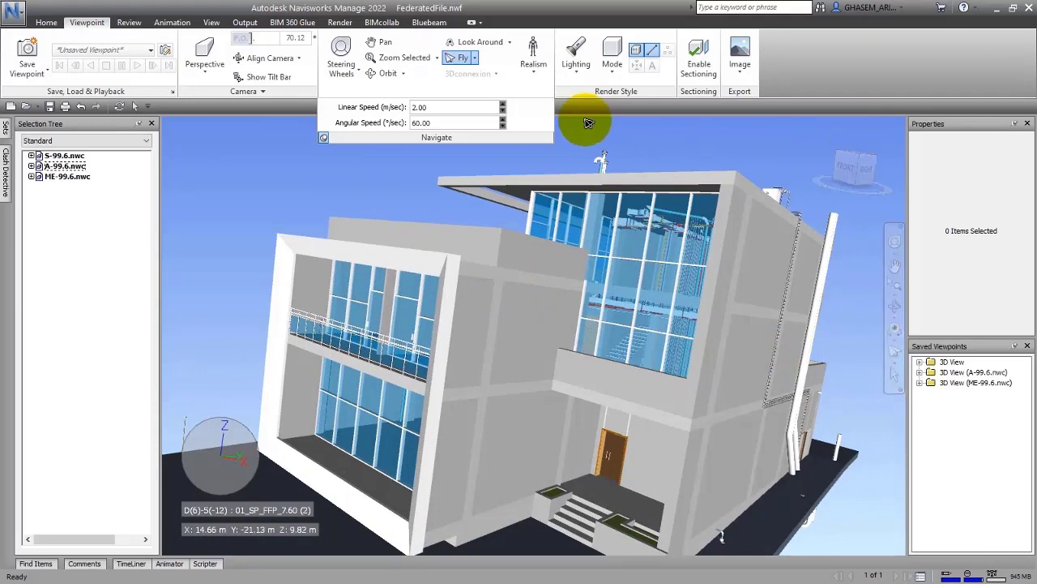
# Step: Return to Select, restore the whole-building Home view, and select the Angular Speed value
pyautogui.click(135, 106)
pyautogui.click(816, 127)
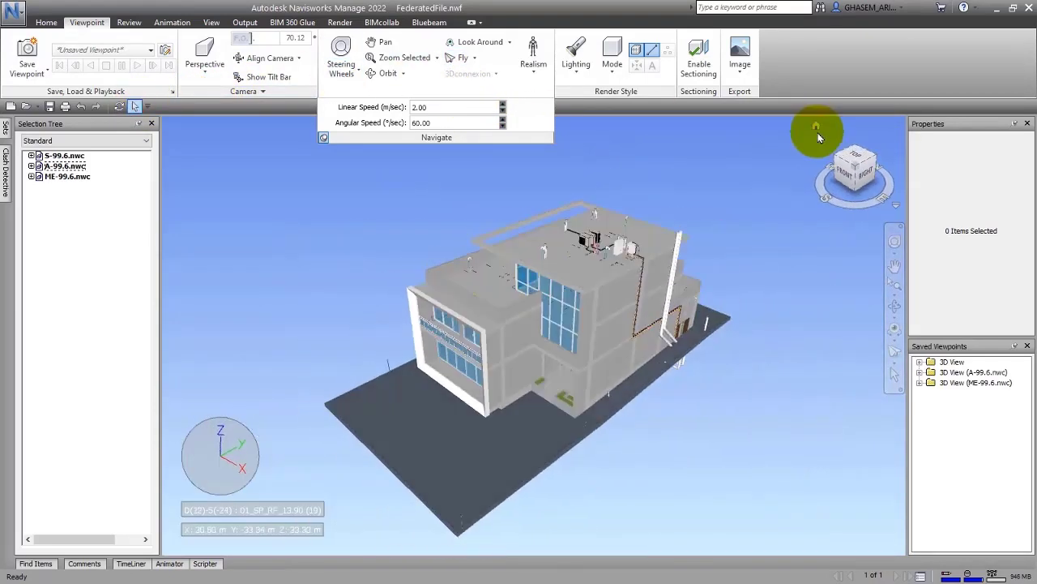
pyautogui.click(435, 122)
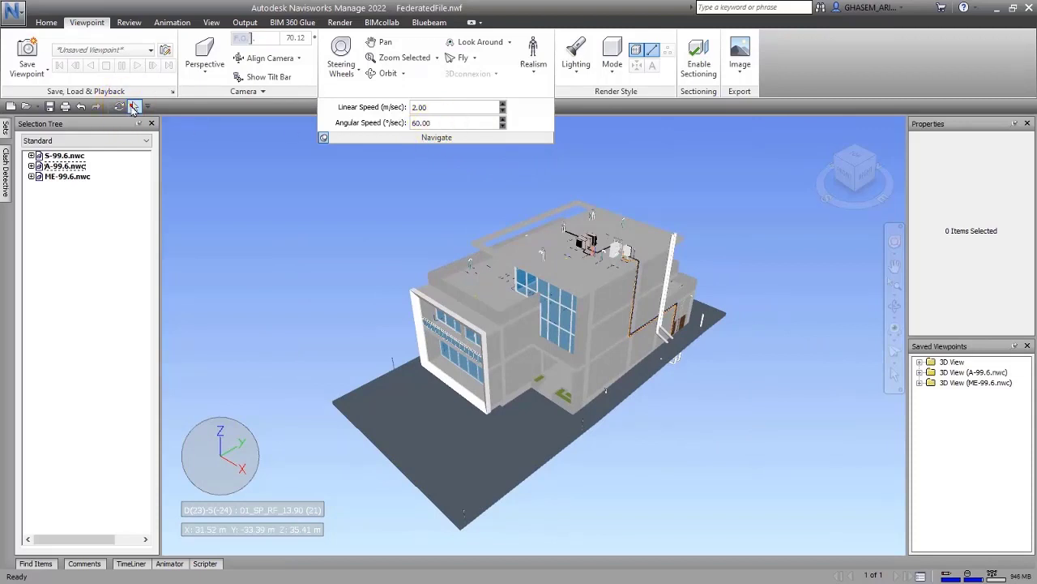
# Step: Lower the angular speed in the Navigate panel to 15°/s
pyautogui.click(350, 135)
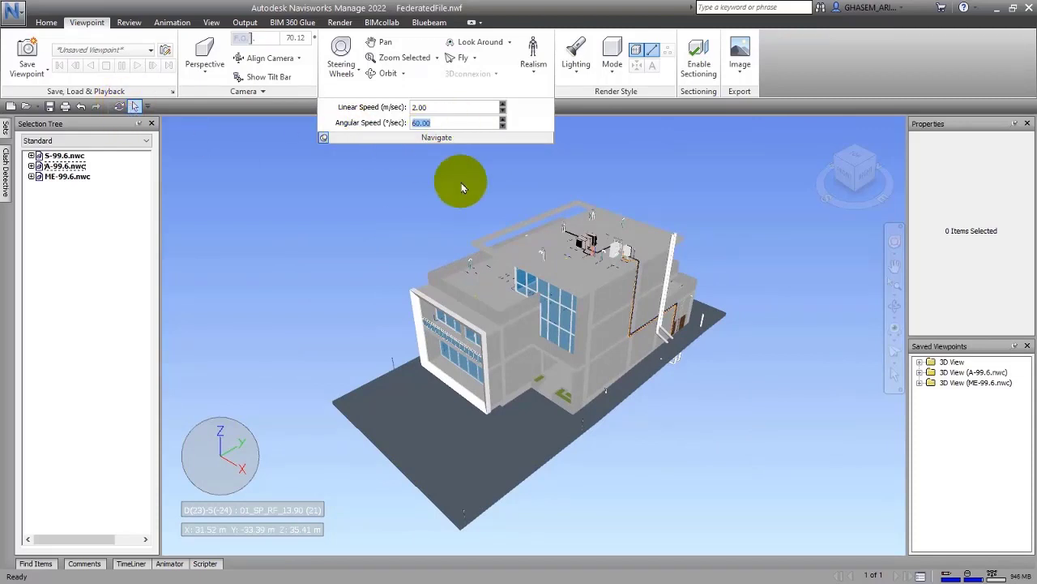
pyautogui.click(436, 108)
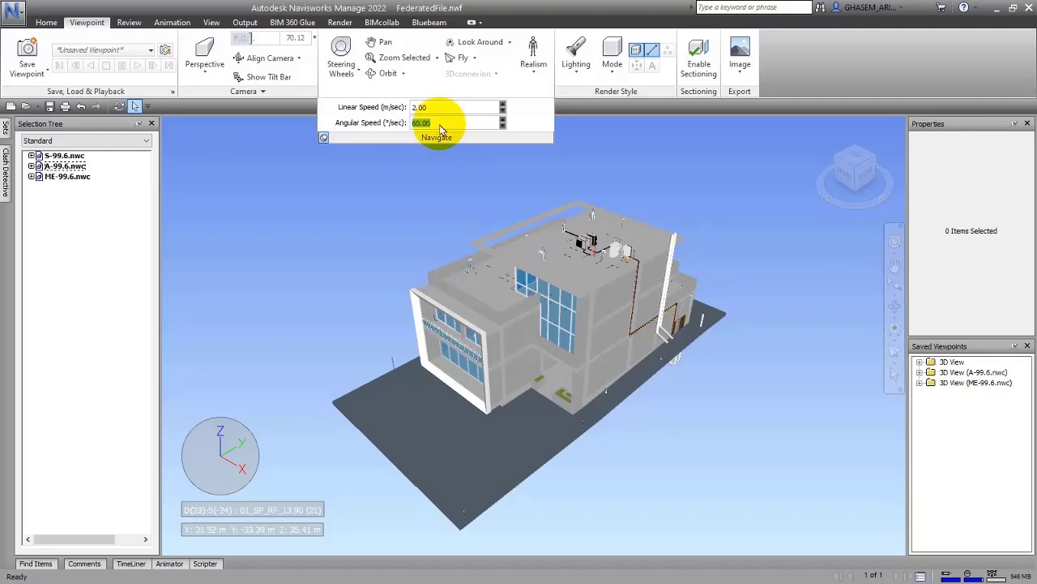
pyautogui.rightClick(456, 184)
pyautogui.press('Escape')
pyautogui.scroll(3, 476, 244)
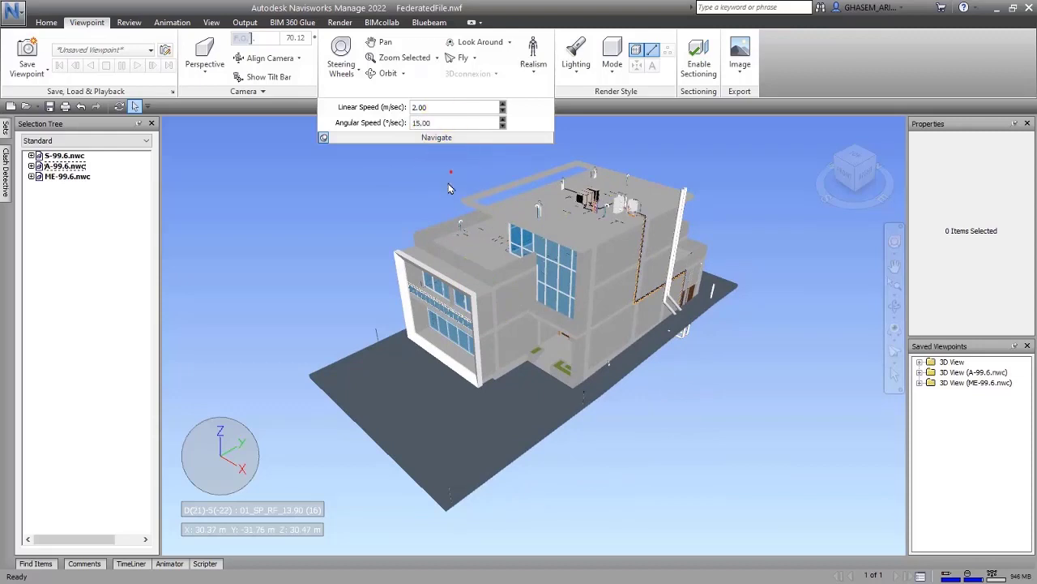
# Step: Fly toward the building and up low over the rooftop mechanical units
pyautogui.click(448, 62)
pyautogui.moveTo(541, 297)
pyautogui.mouseDown()
pyautogui.moveTo(505, 213)
pyautogui.moveTo(505, 324)
pyautogui.moveTo(527, 438)
pyautogui.moveTo(537, 179)
pyautogui.moveTo(540, 502)
pyautogui.moveTo(573, 313)
pyautogui.moveTo(556, 381)
pyautogui.moveTo(565, 387)
pyautogui.moveTo(578, 324)
pyautogui.moveTo(567, 324)
pyautogui.moveTo(555, 372)
pyautogui.moveTo(589, 386)
pyautogui.mouseUp()
pyautogui.press('alt')
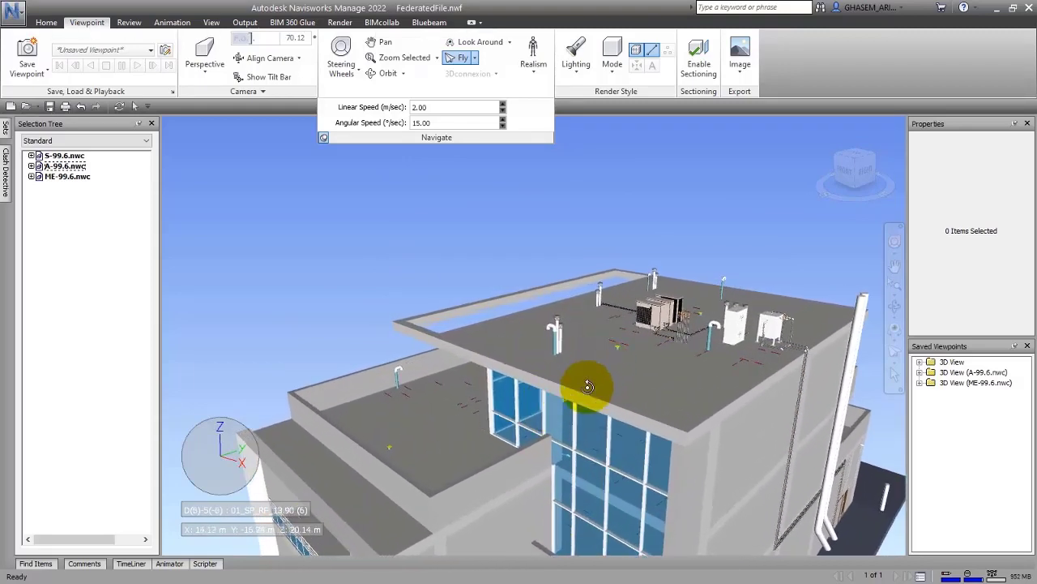
pyautogui.moveTo(552, 458)
pyautogui.mouseDown()
pyautogui.moveTo(540, 482)
pyautogui.moveTo(590, 294)
pyautogui.moveTo(587, 324)
pyautogui.mouseUp()
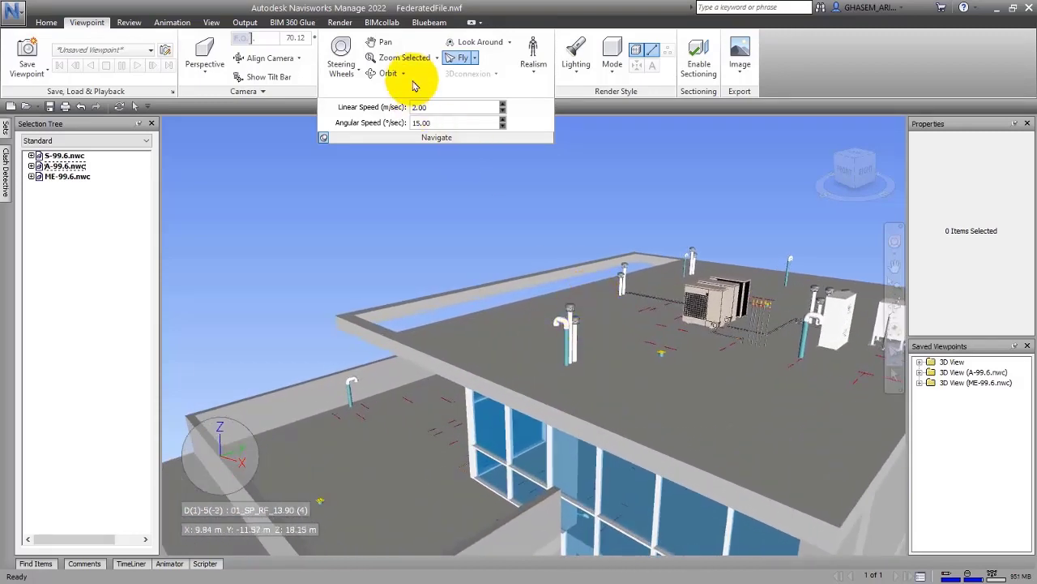
# Step: Switch from Fly to Walk, walk a little across the roof, and show the Realism options
pyautogui.click(475, 57)
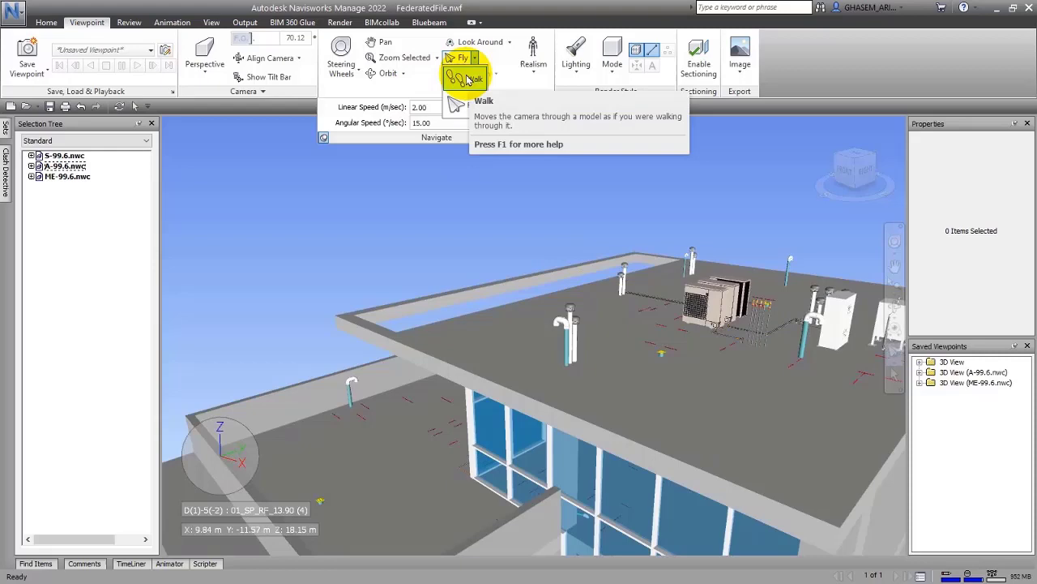
pyautogui.click(468, 79)
pyautogui.moveTo(556, 273); pyautogui.dragTo(471, 341)
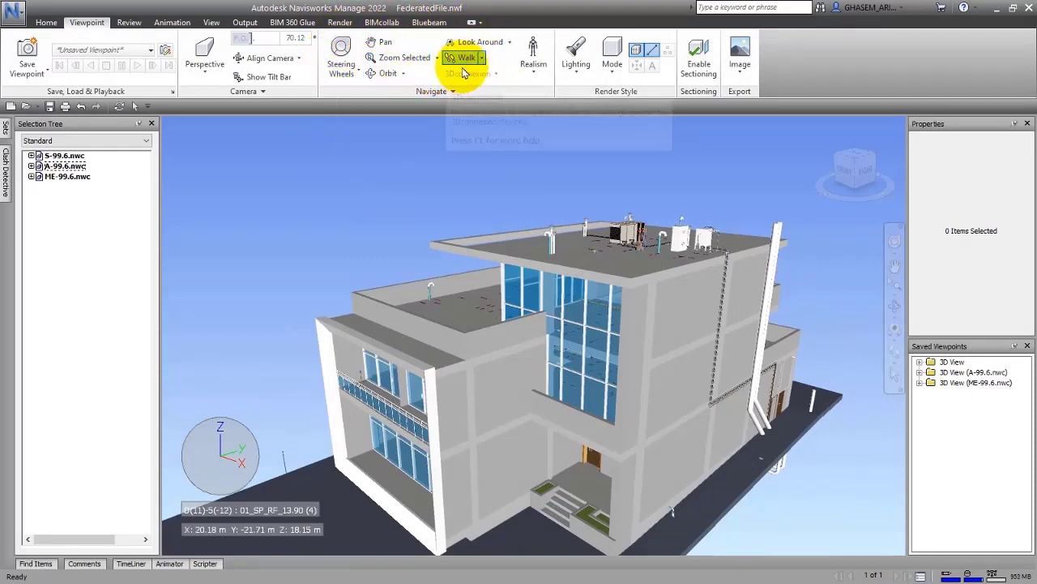
pyautogui.click(534, 73)
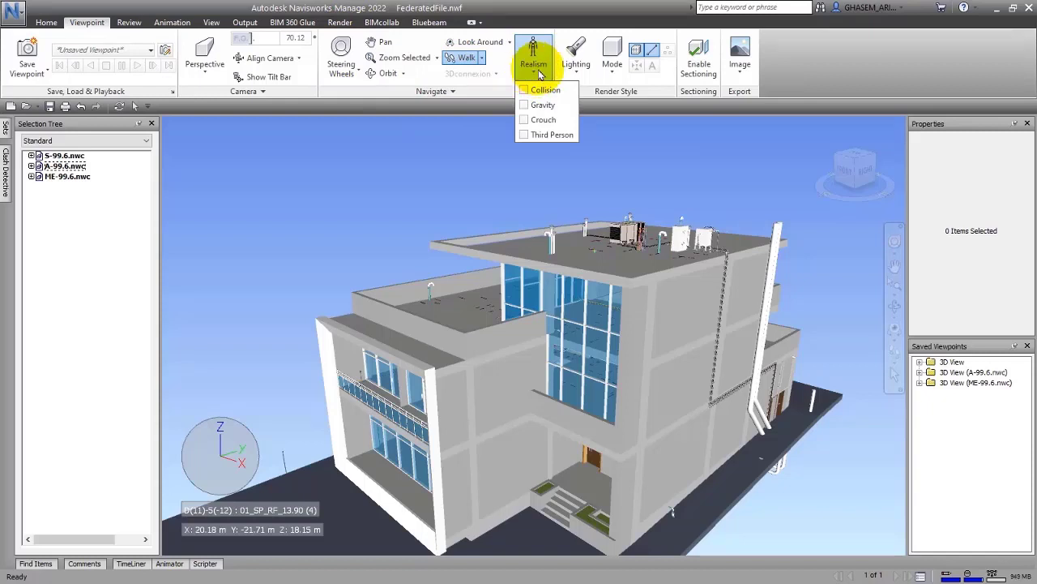